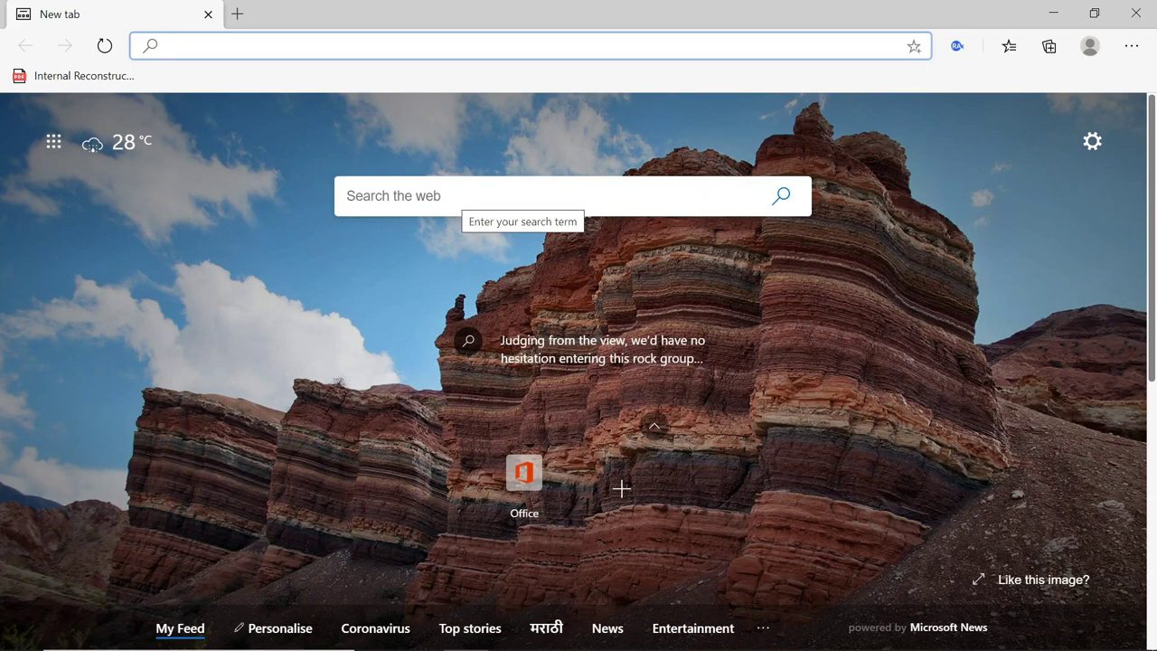
Step: Search the web for testmoz by entering 'test' in Edge's search box and picking the testmoz suggestion
click(466, 201)
text(test)
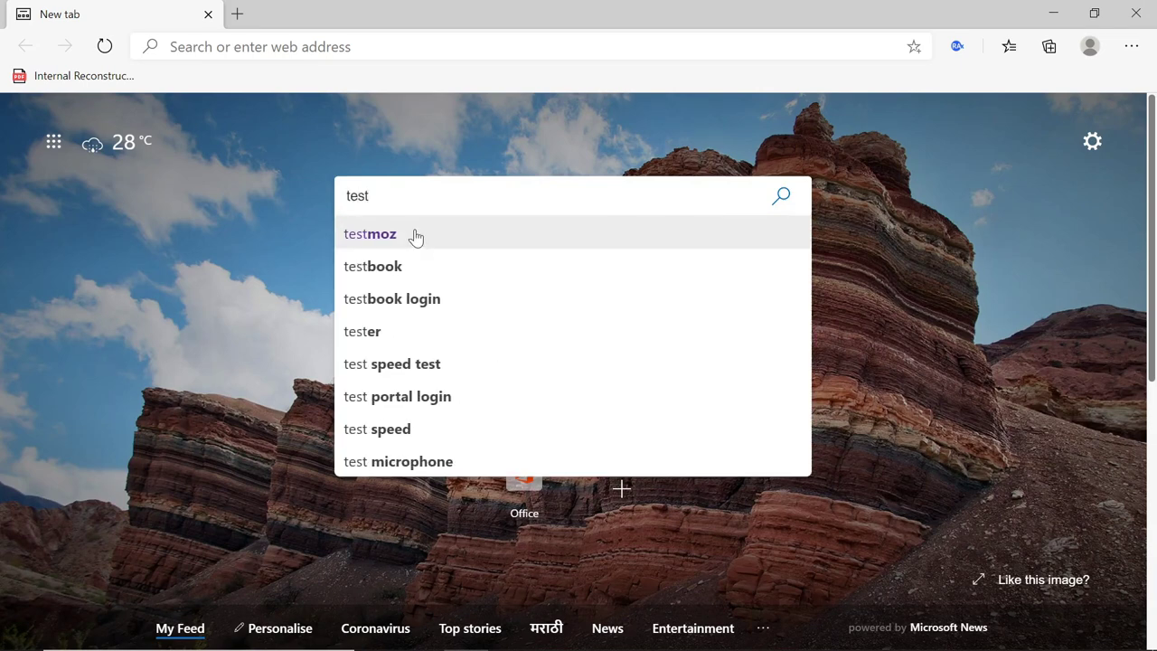
click(414, 237)
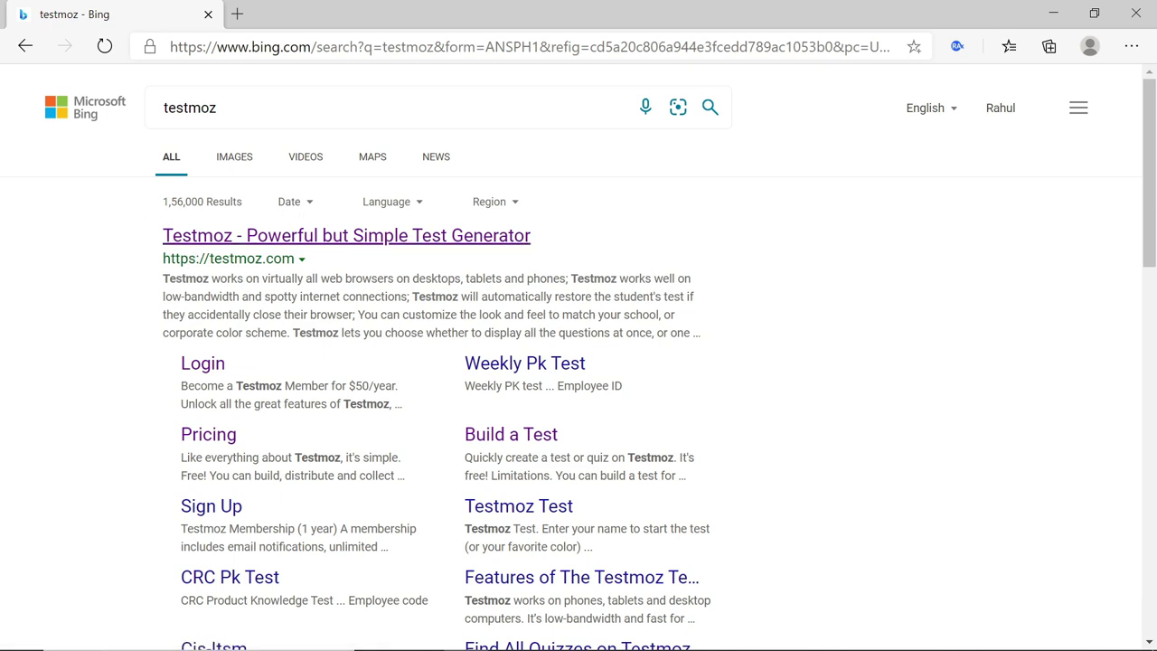
Step: Open the 'Testmoz - Powerful but Simple Test Generator' search result
click(203, 241)
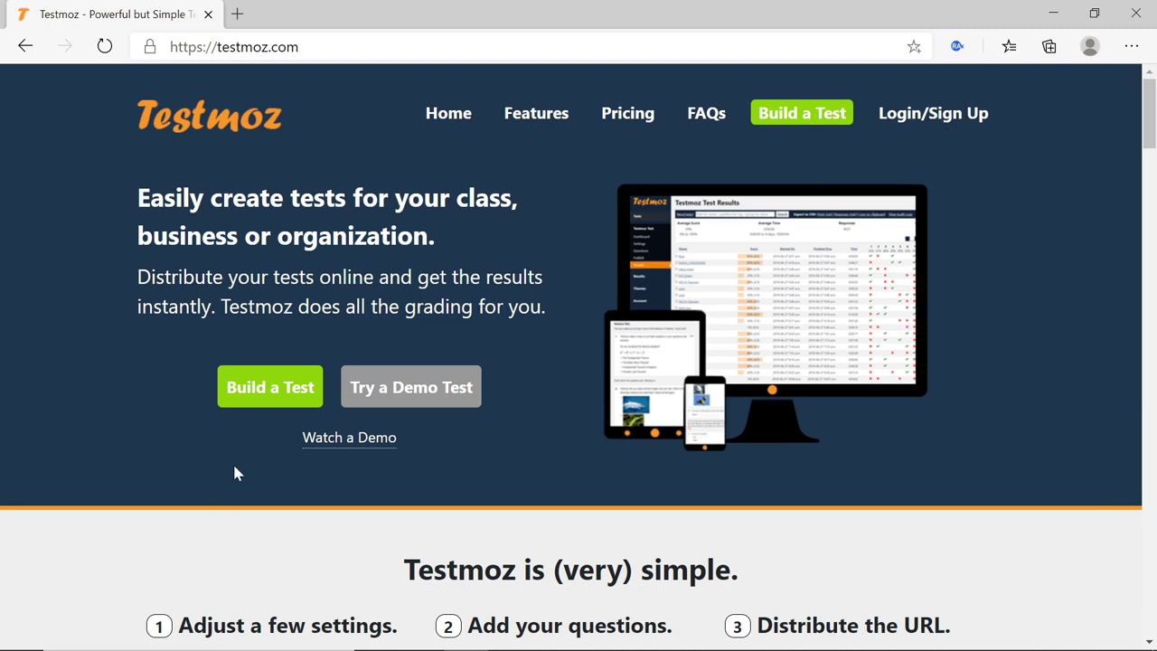
Step: Start building a new test and enter 'DEMO 2' as its name
click(259, 405)
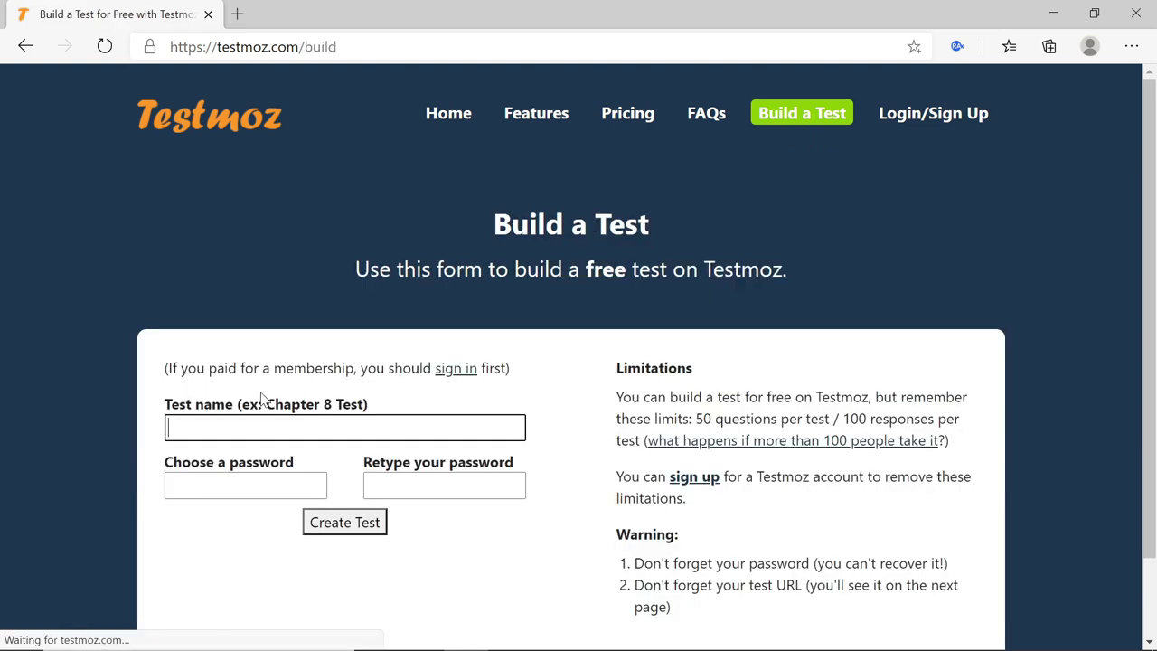
scroll(596, 429, down, 1)
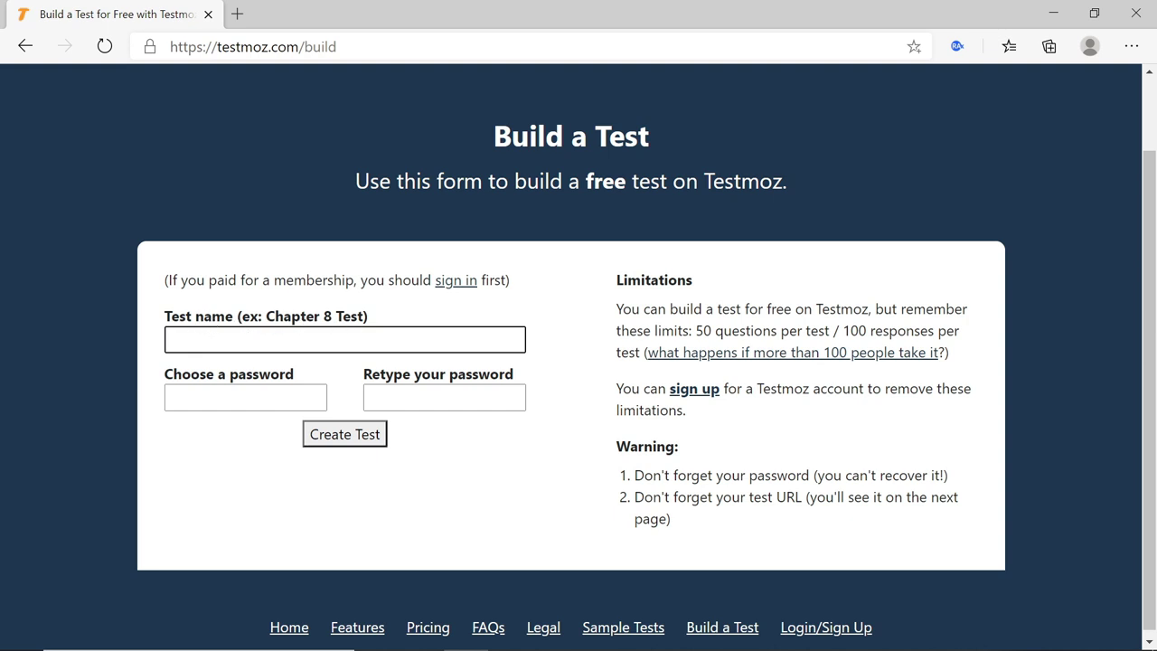
click(342, 338)
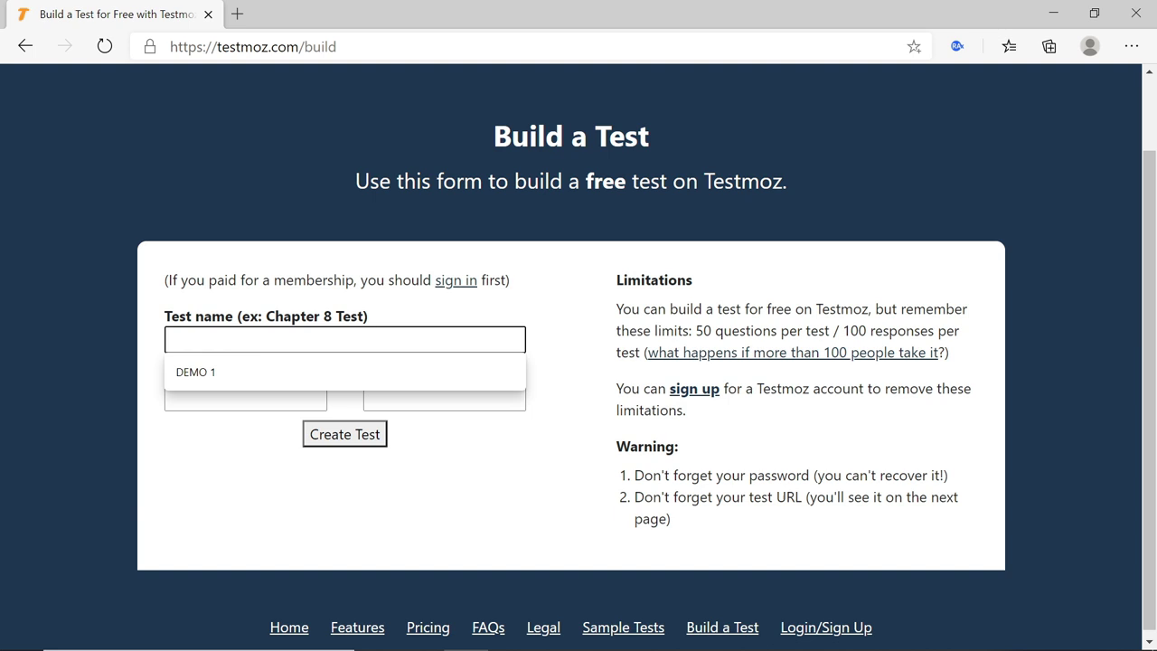
text(DEMO 2)
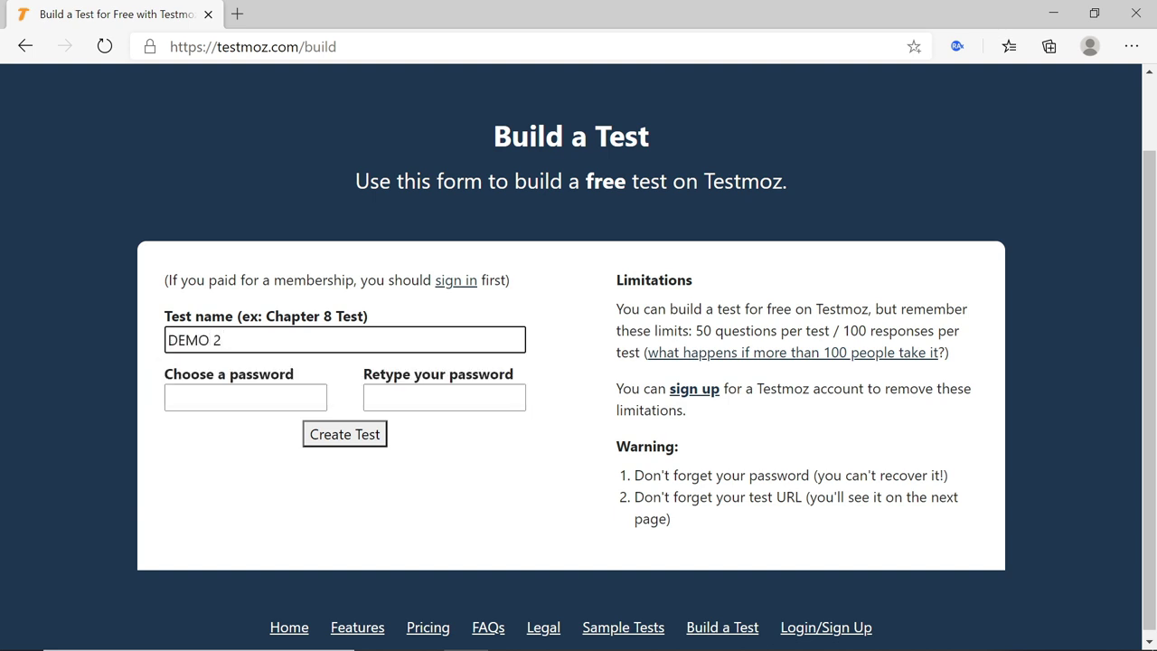
key(Return)
key(Return)
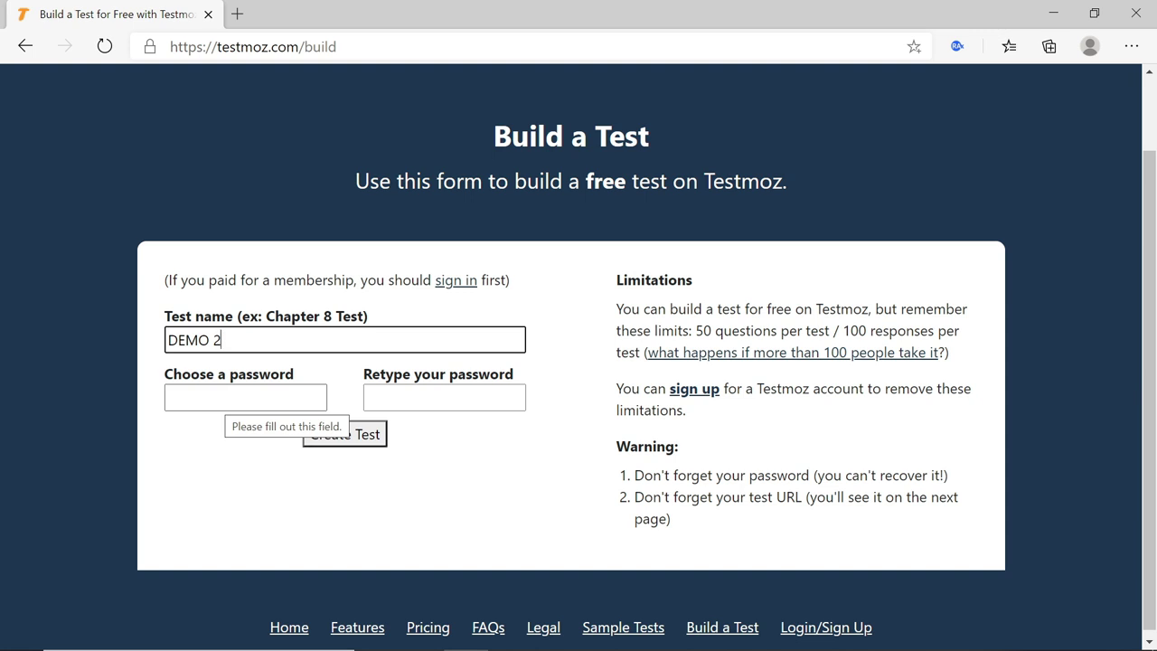
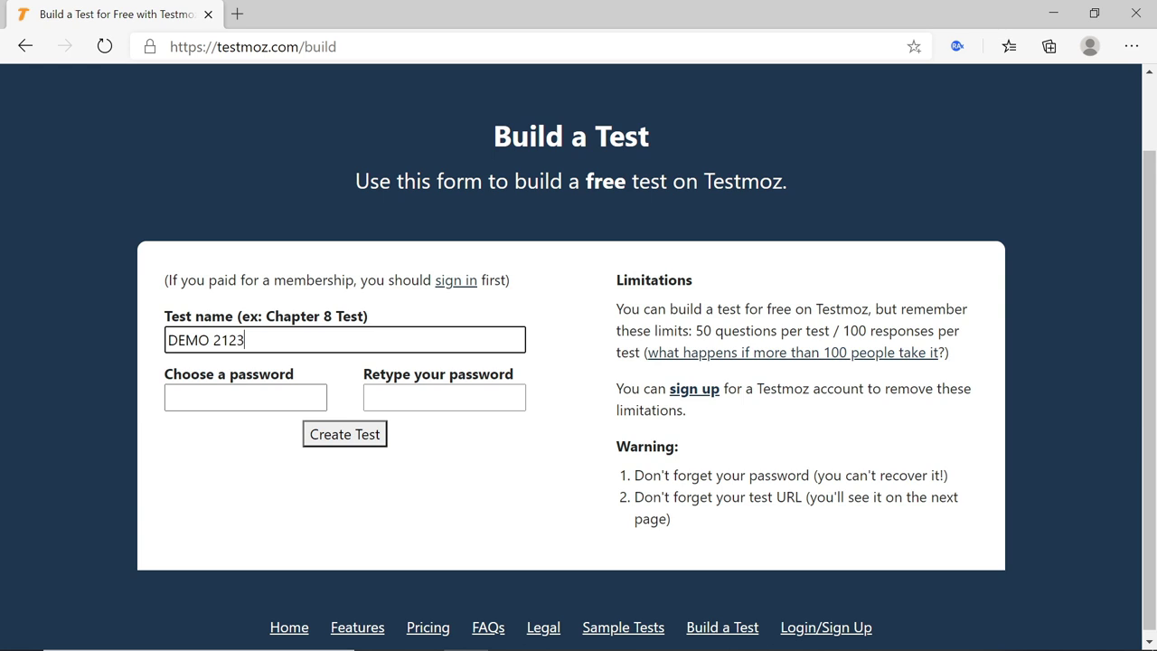
Step: Correct the test name back to 'DEMO 2'
text(2)
key(Return)
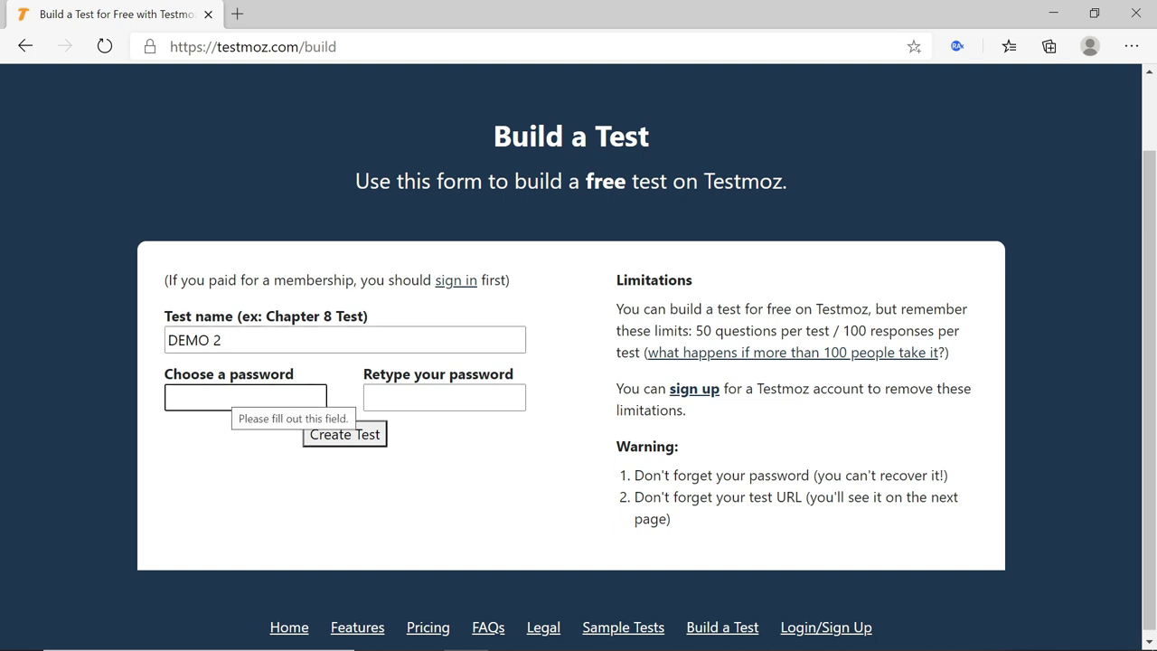
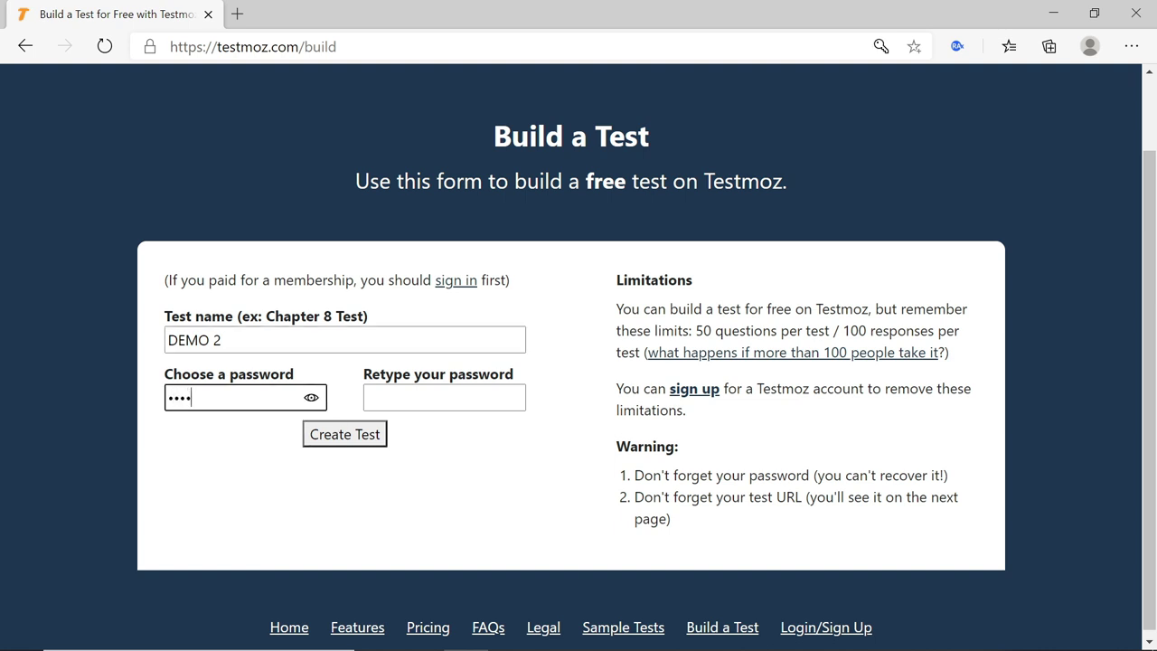
Step: Enter and confirm the test's admin password, then create the test
click(380, 390)
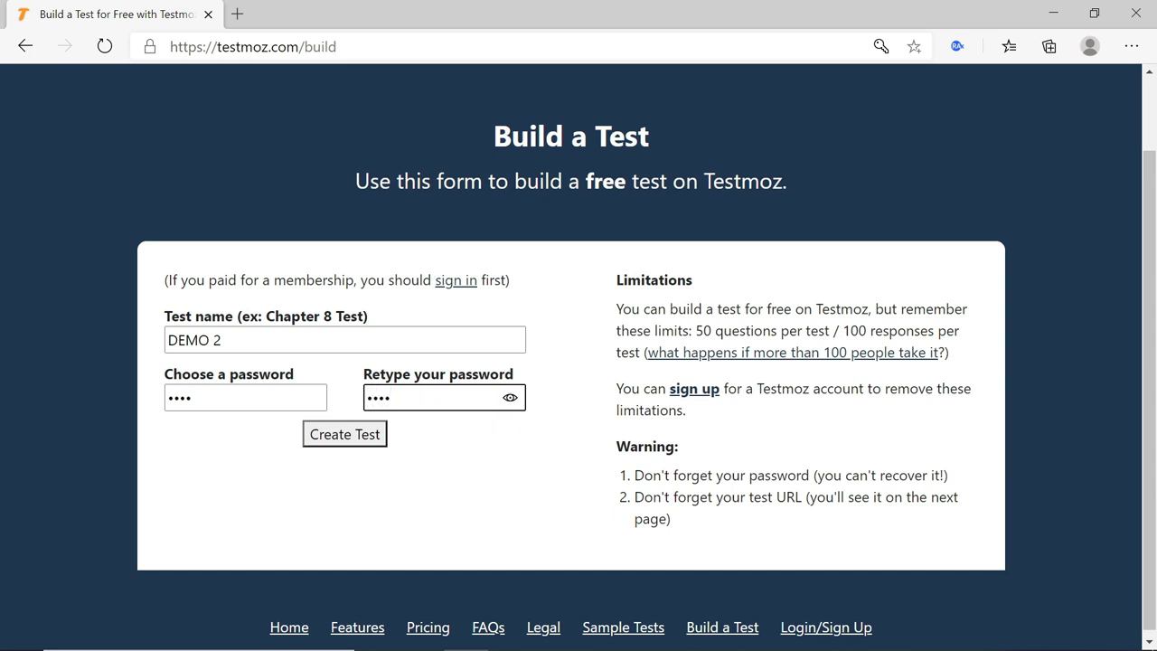
click(343, 441)
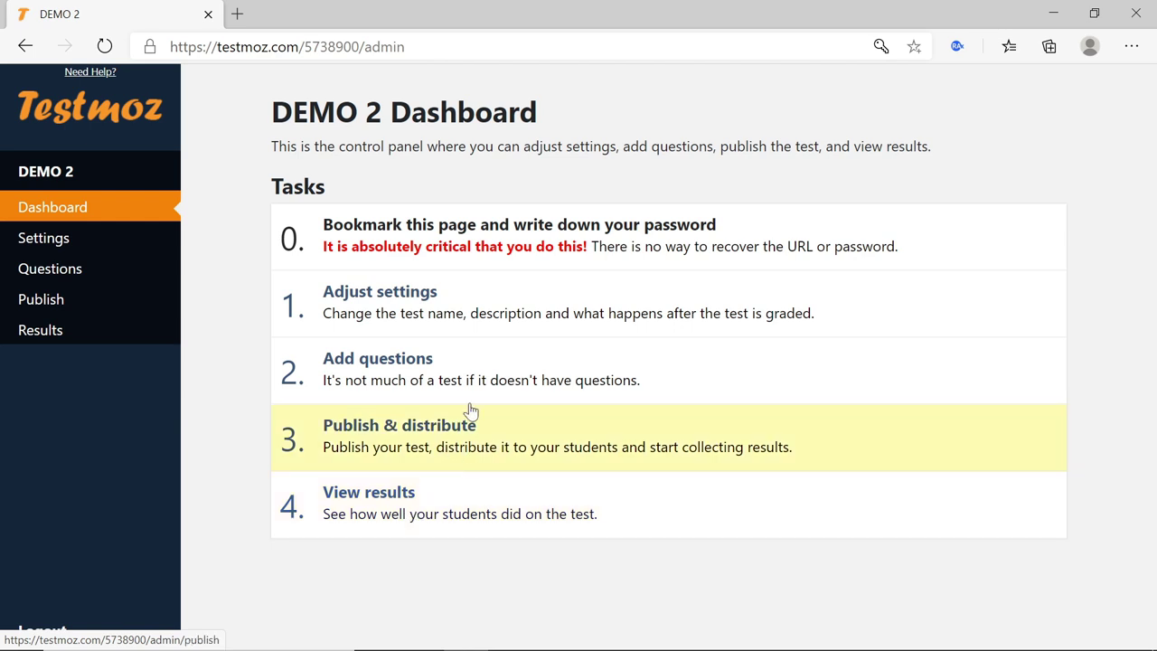
Step: In the settings, write the introduction lines '1) All Questions are Compulsory' and '2) Time Limit is 1 hour'
click(360, 302)
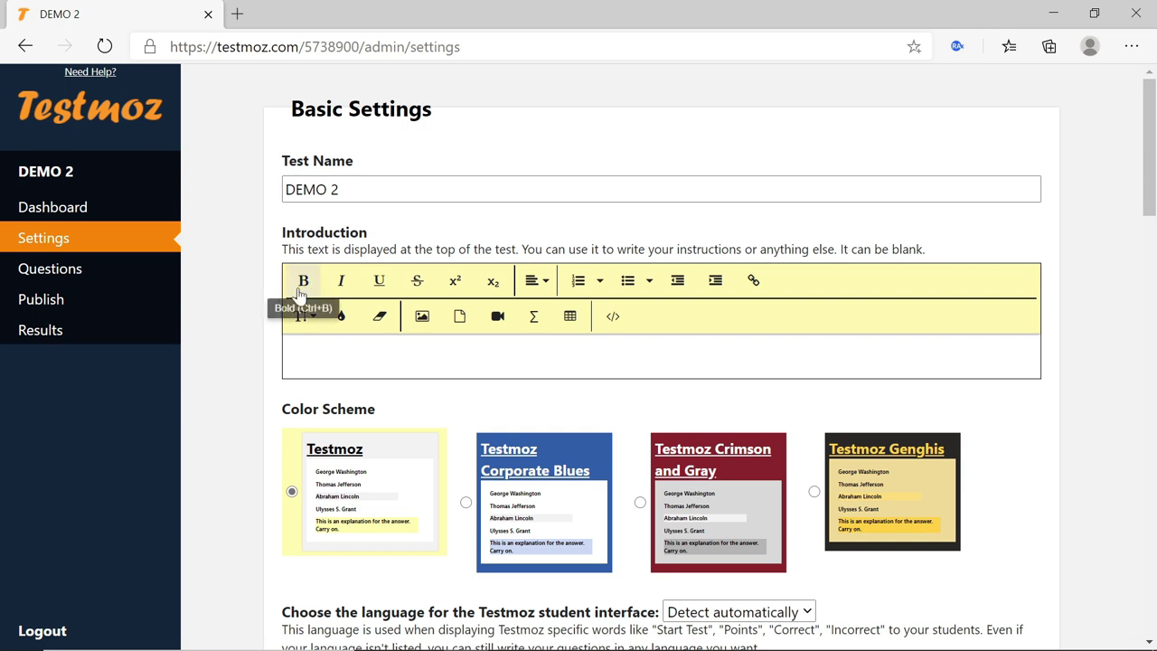
click(293, 354)
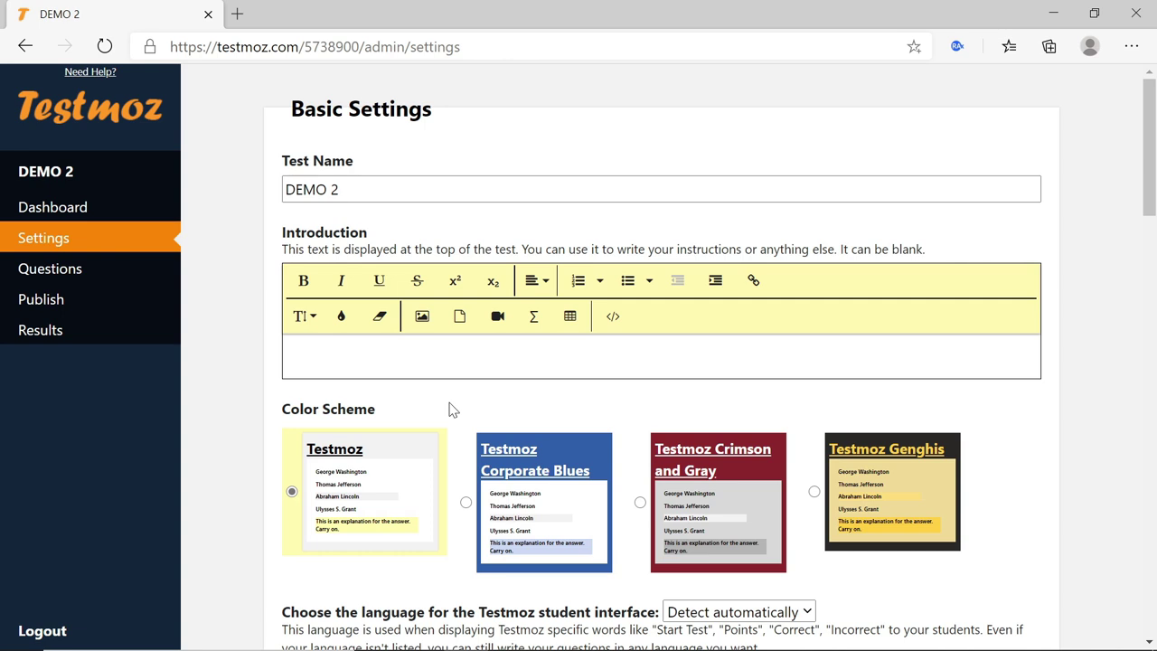
text(1) All Questions are Co)
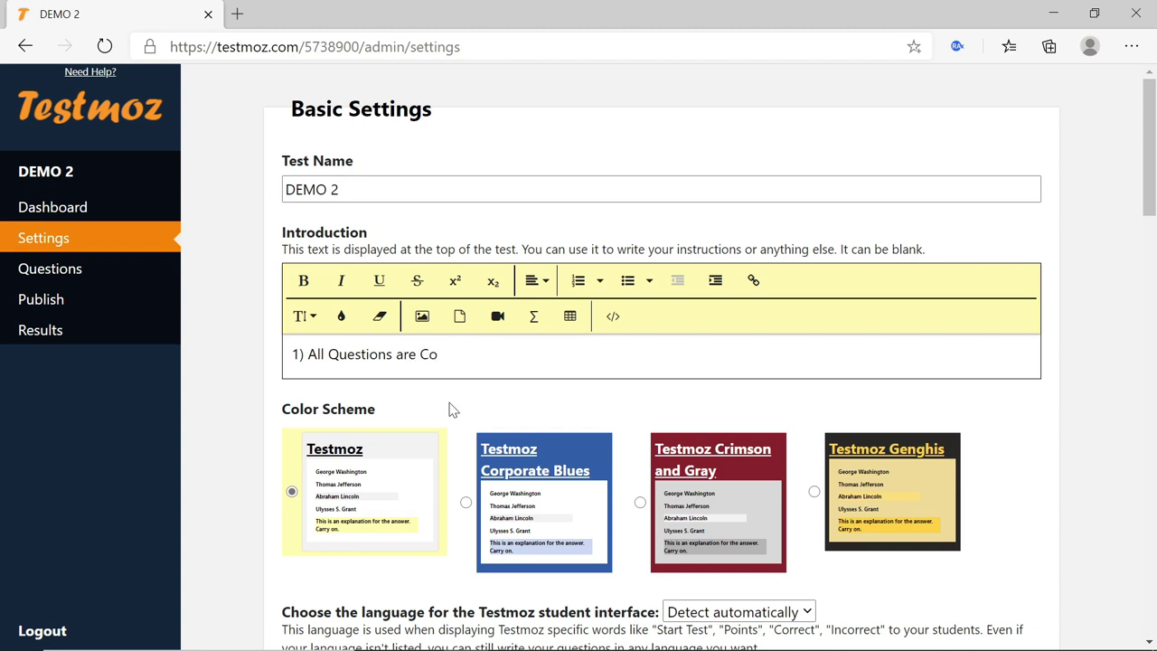
text(mpulsory)
key(Return)
text(2) )
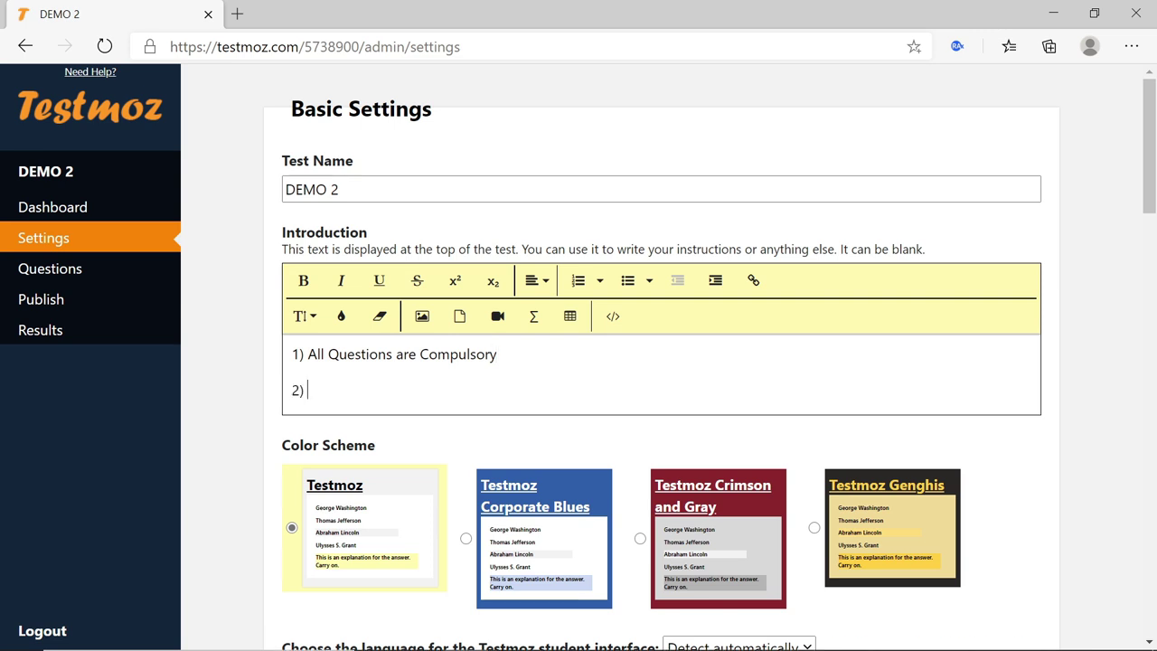
text(Time Limit is 1)
text(hour)
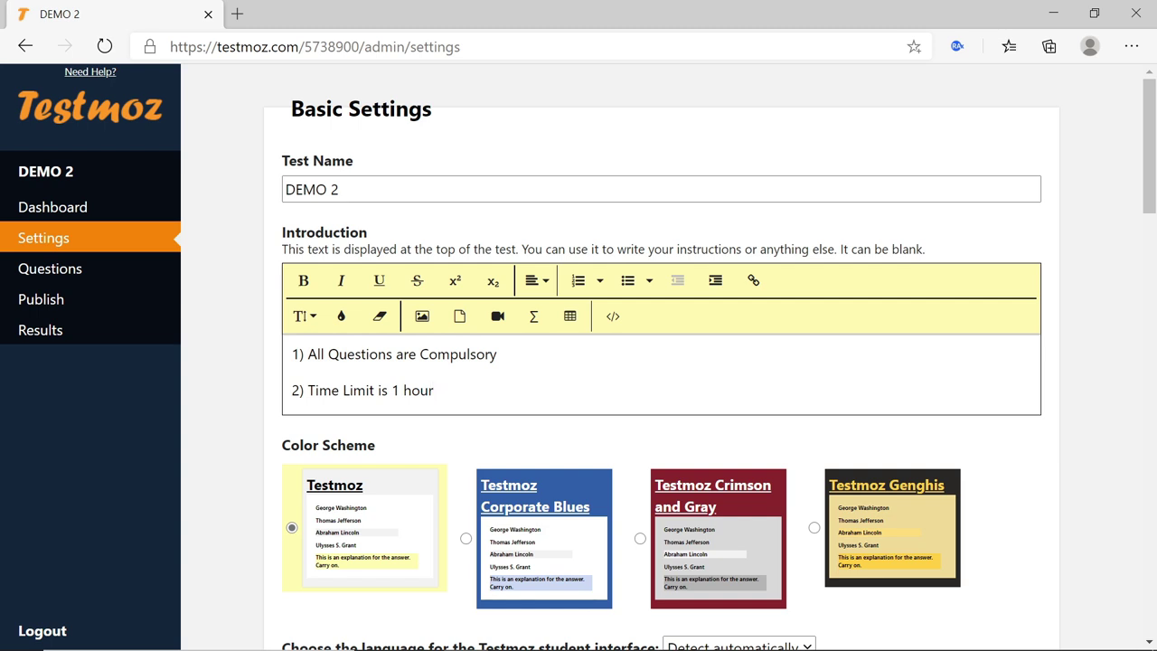
Step: Select the Testmoz Crimson and Gray colour scheme
scroll(461, 459, down, 2)
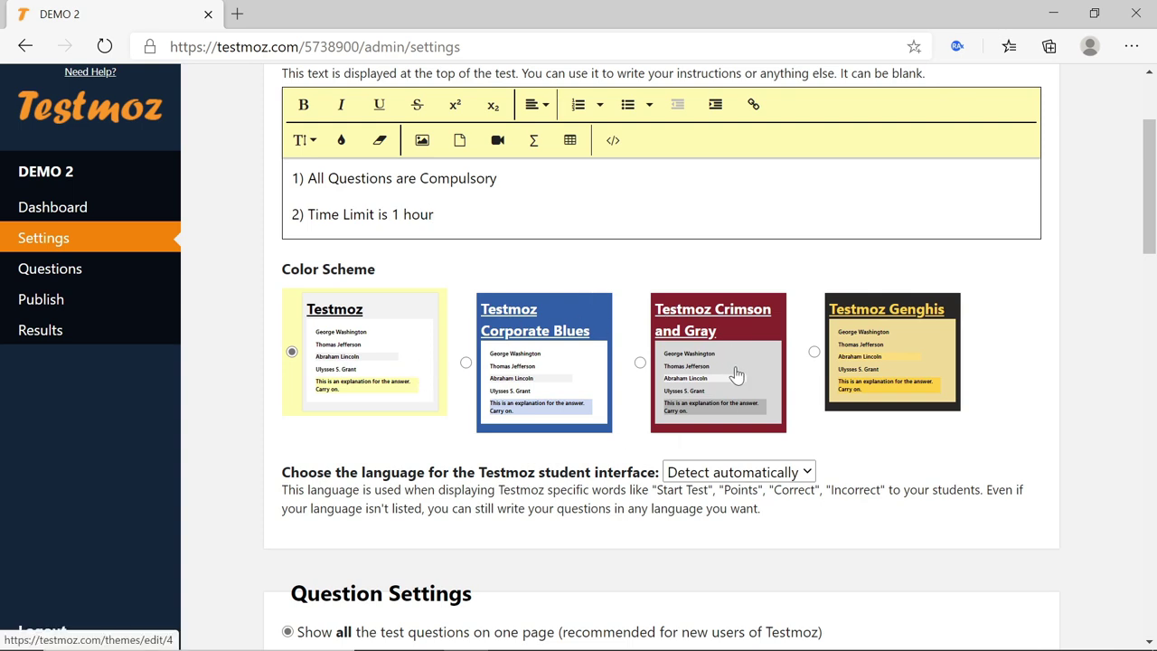
click(640, 362)
scroll(688, 389, down, 3)
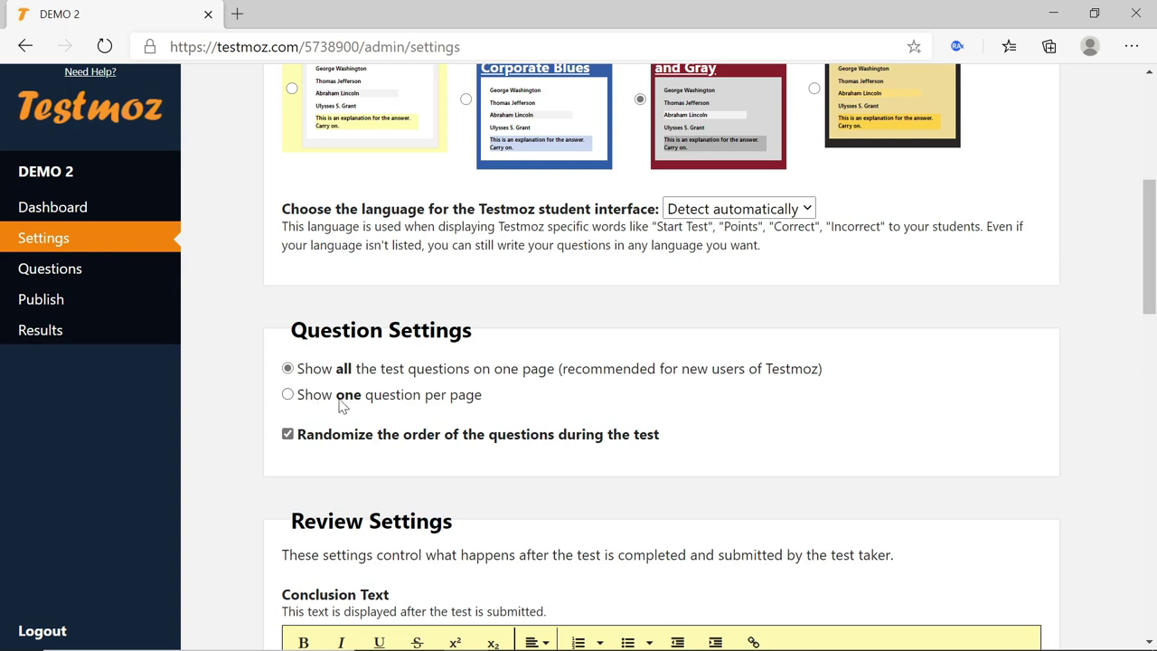
Step: Set the test to show one question per page
click(288, 395)
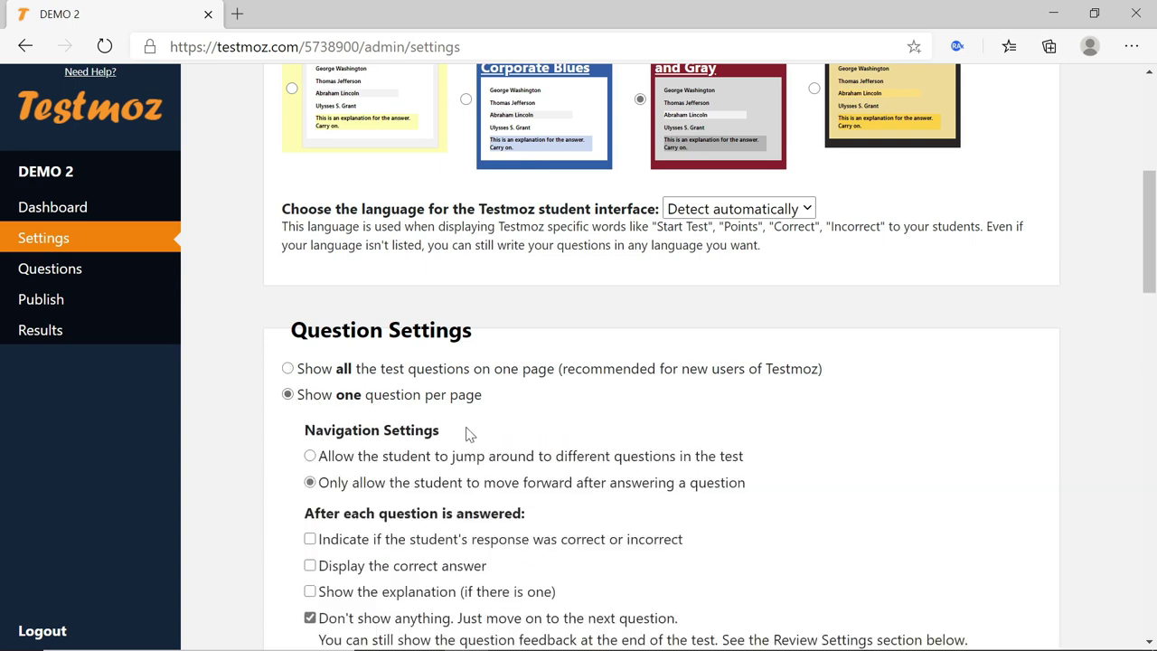
scroll(387, 455, down, 1)
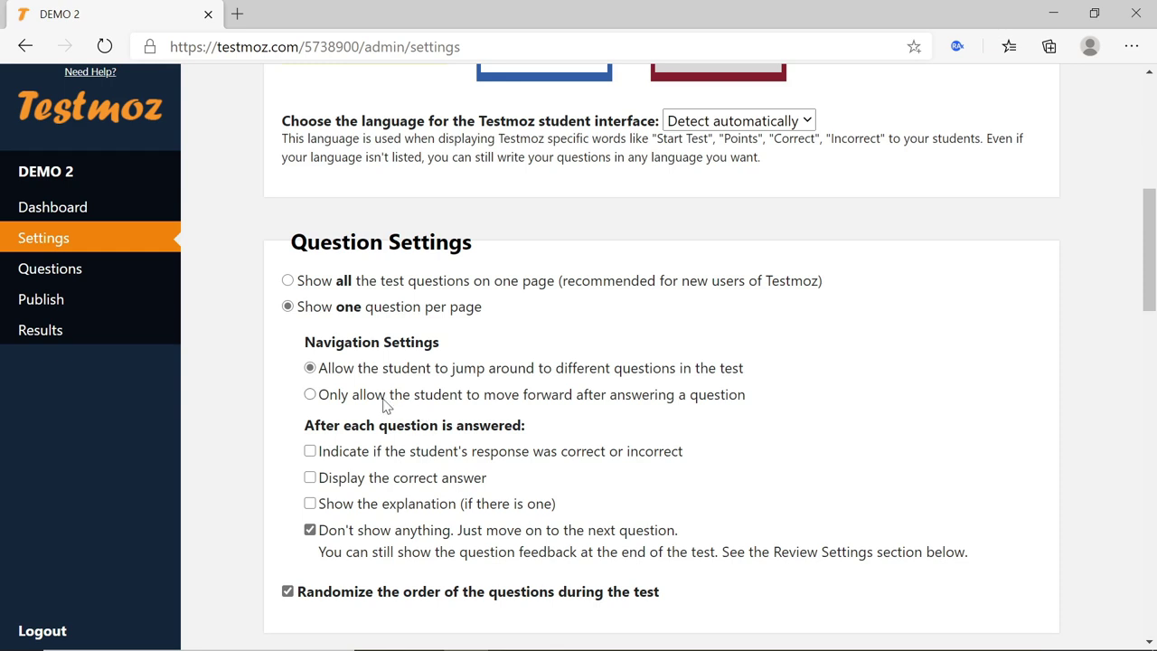
scroll(193, 382, down, 1)
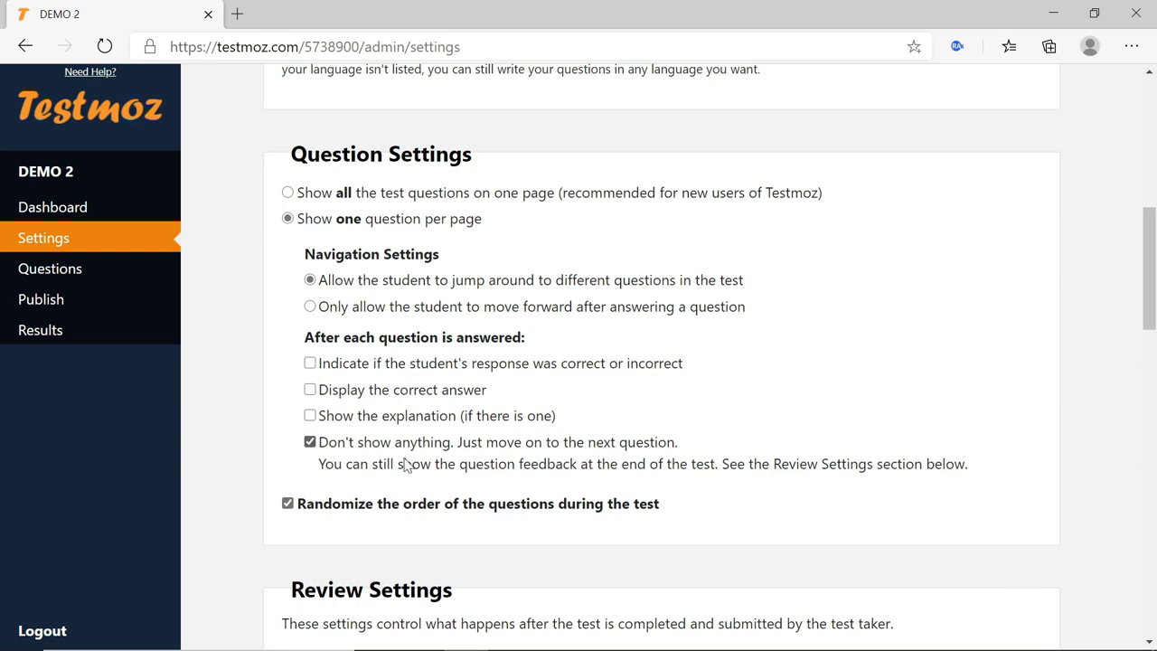
scroll(405, 460, down, 1)
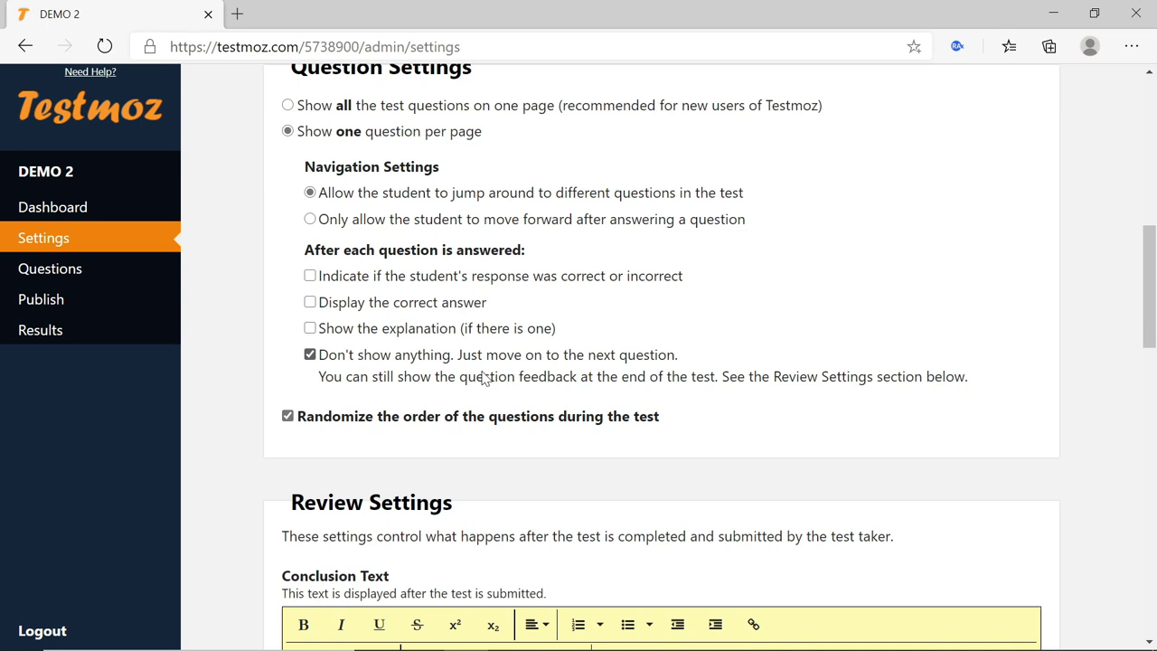
Step: Enter the conclusion text 'Thanks for Appearing the Exam Wish you good luck'
scroll(446, 485, down, 2)
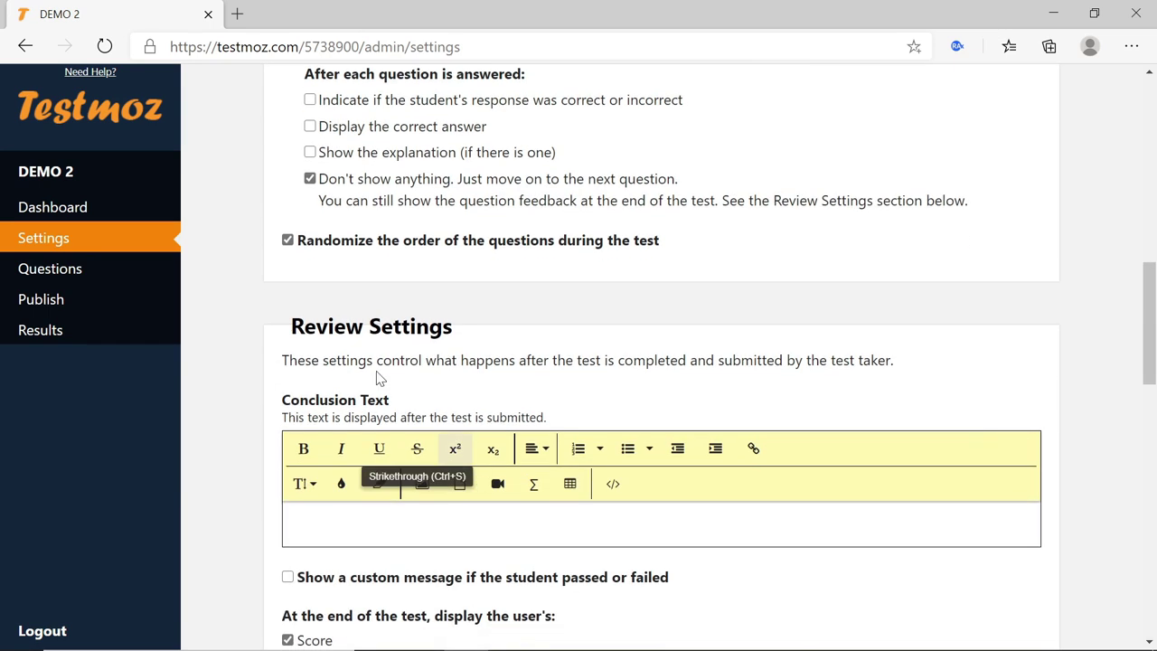
scroll(519, 377, up, 1)
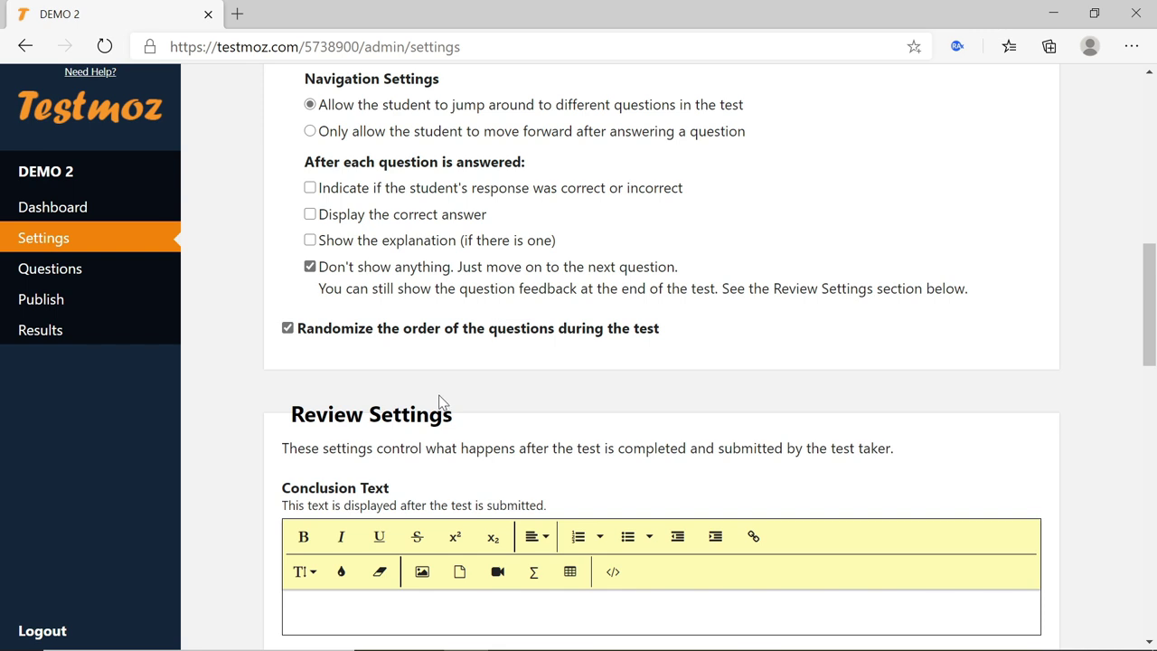
scroll(465, 406, down, 1)
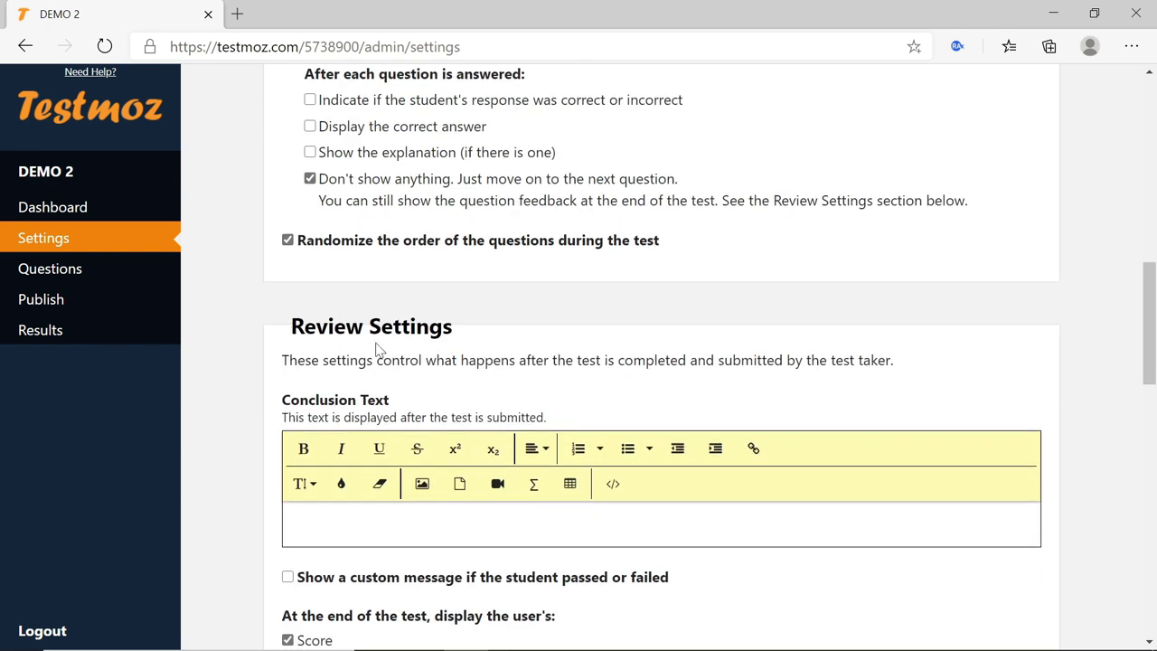
scroll(494, 449, down, 1)
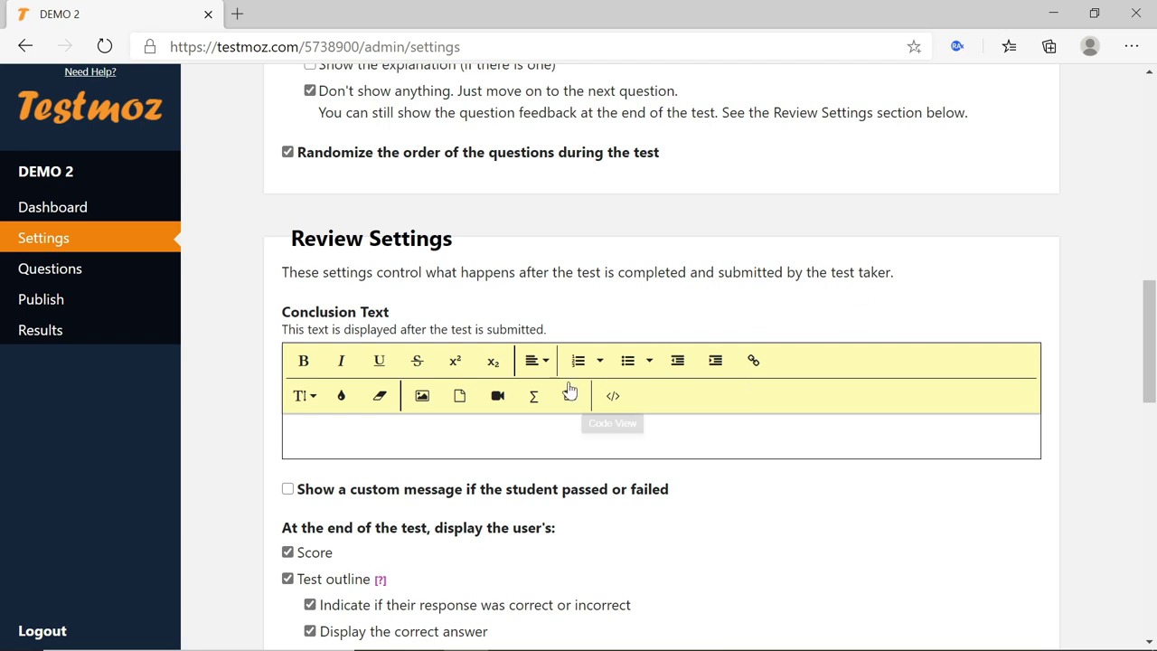
scroll(470, 380, down, 1)
click(292, 344)
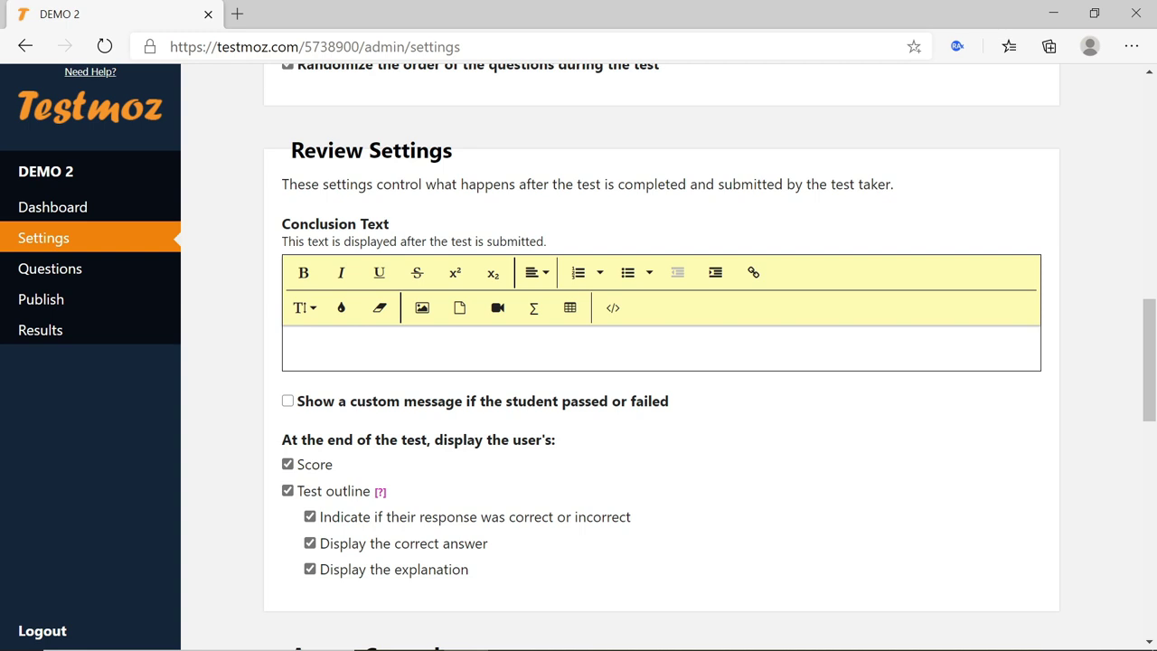
text(Thanks for Appearing the Exam )
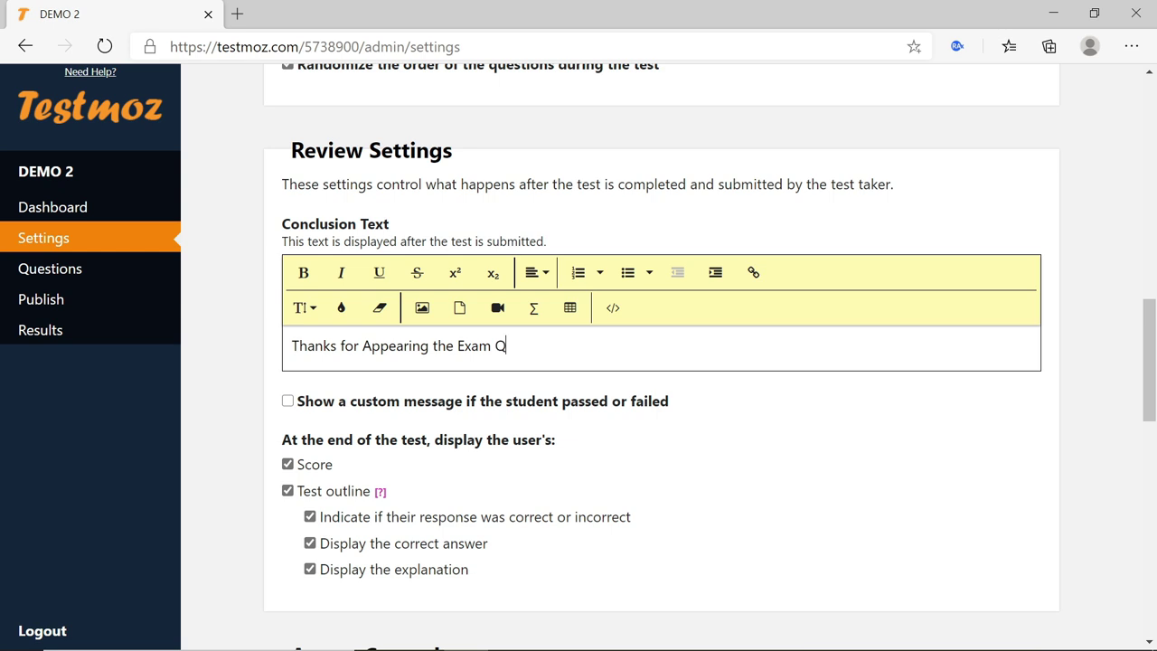
text(Wish yp)
key(BackSpace)
text(ou good lucfk)
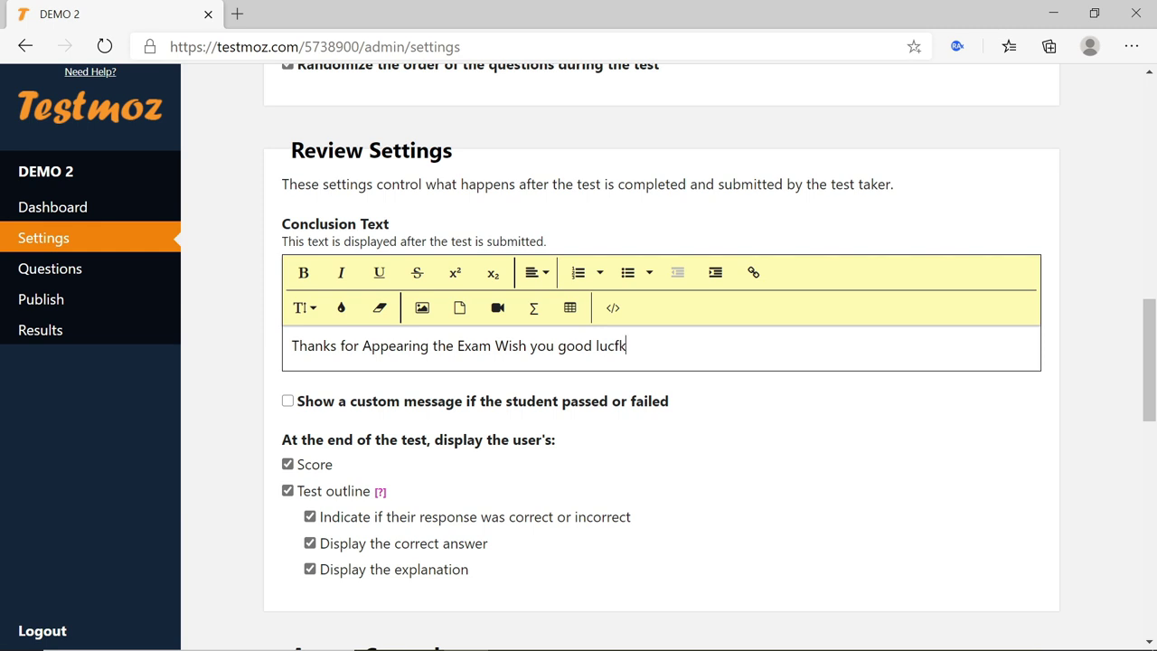
key(BackSpace)
key(BackSpace)
text(ck)
key(BackSpace)
key(BackSpace)
Step: Uncheck Score and Test outline in the Review Settings
scroll(415, 427, down, 1)
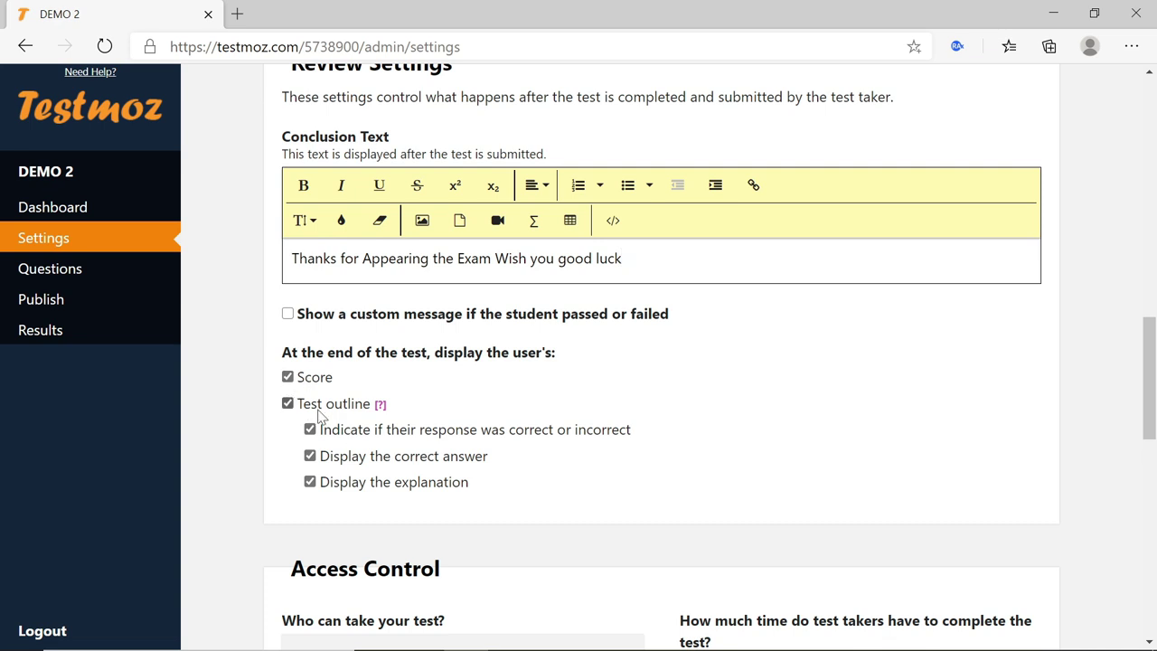
click(288, 378)
click(287, 404)
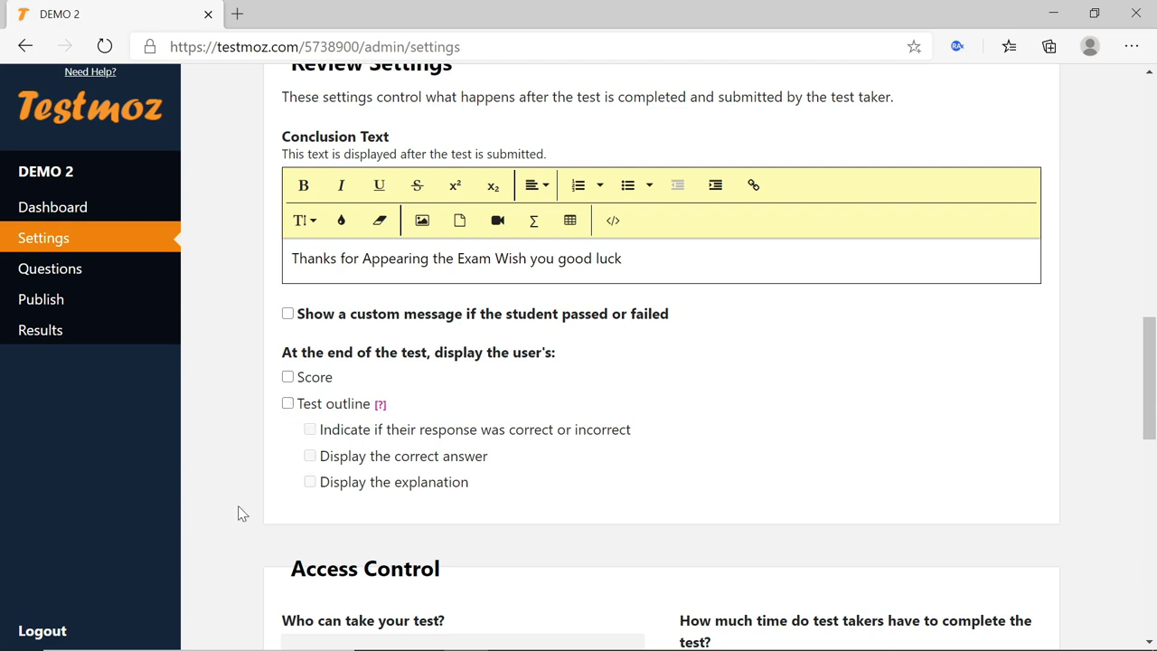
scroll(429, 393, down, 1)
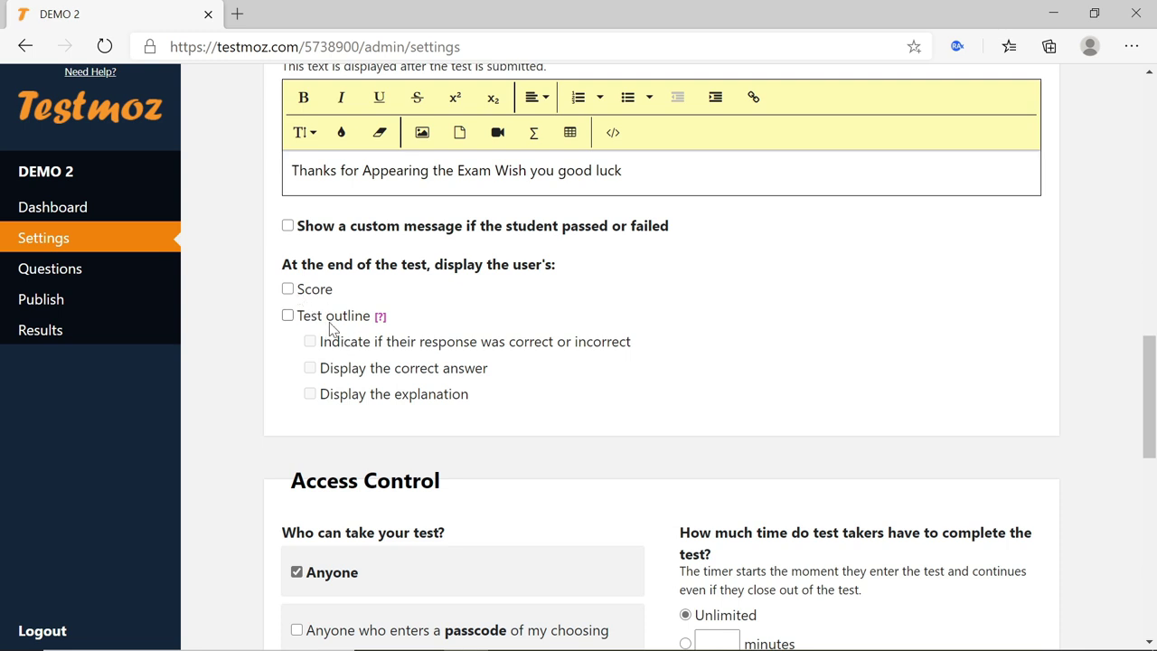
Step: Limit access to anyone entering a passcode, and fill in the chosen passcode
scroll(343, 329, down, 2)
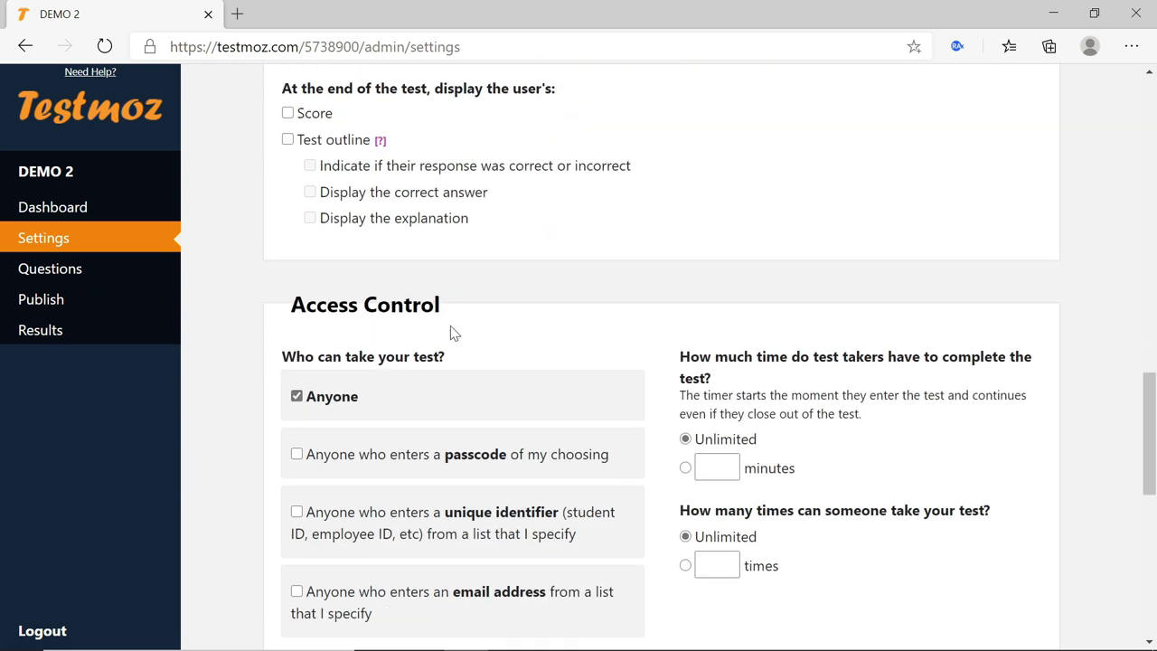
scroll(418, 339, down, 1)
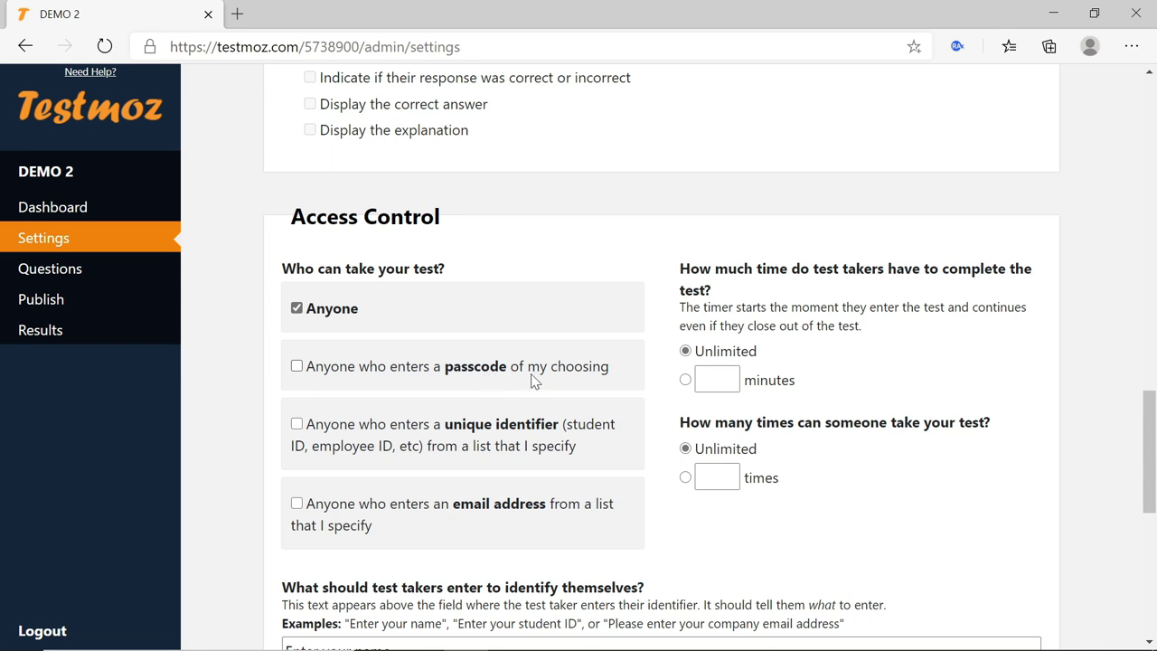
click(297, 366)
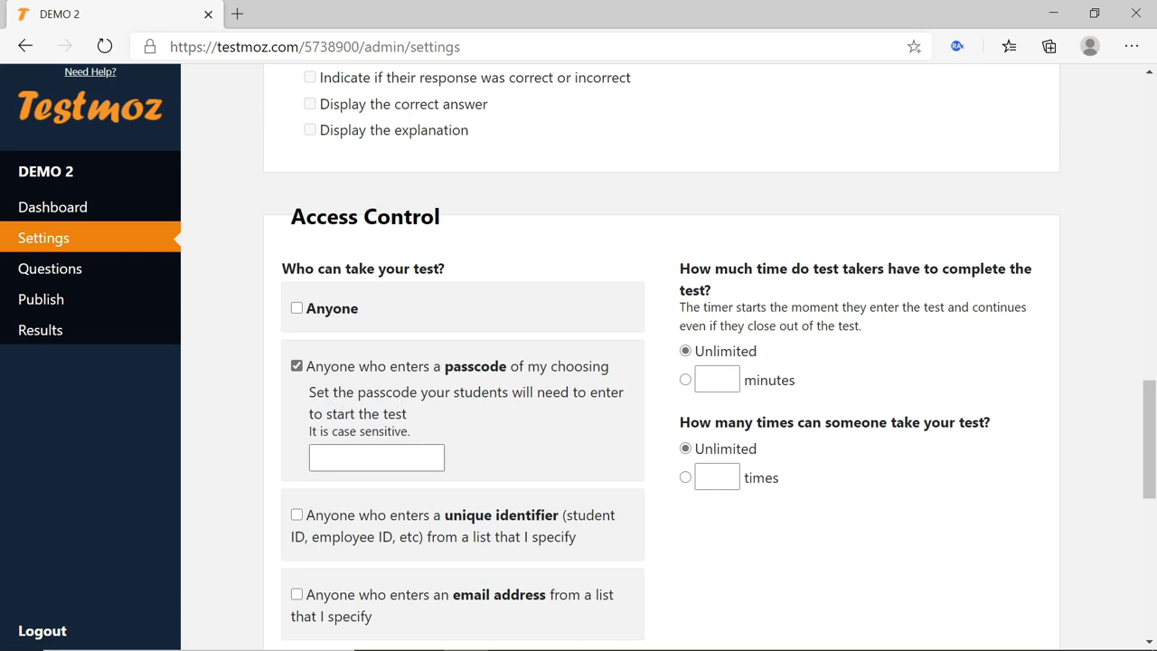
click(296, 367)
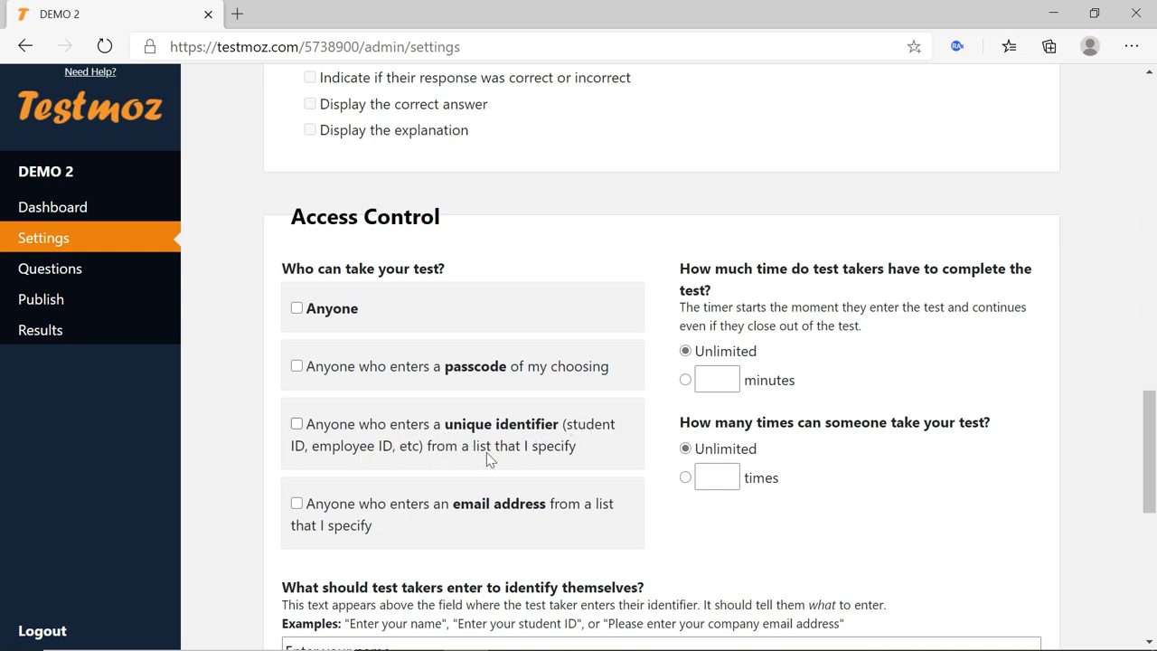
click(296, 425)
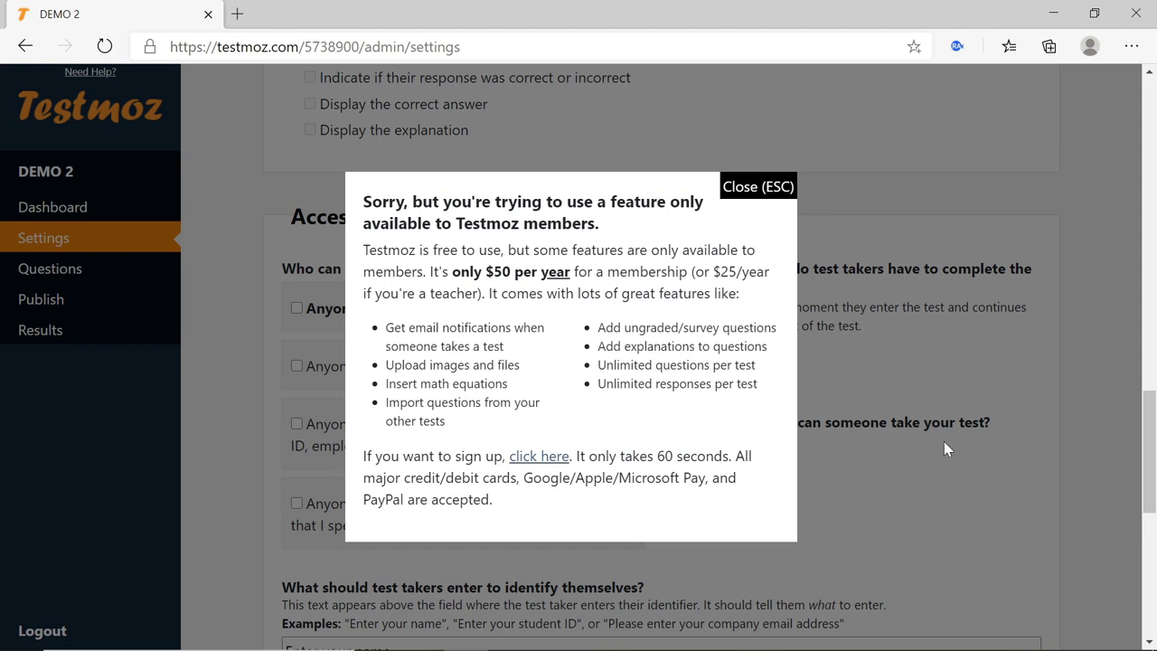
click(743, 188)
click(297, 367)
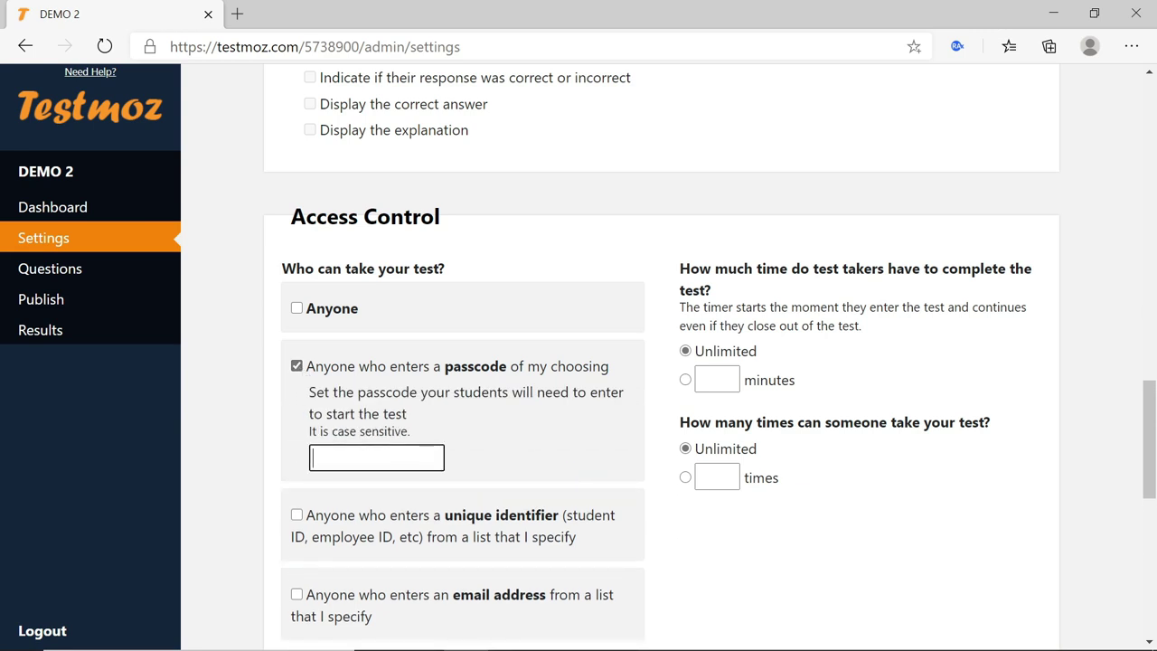
scroll(434, 515, down, 1)
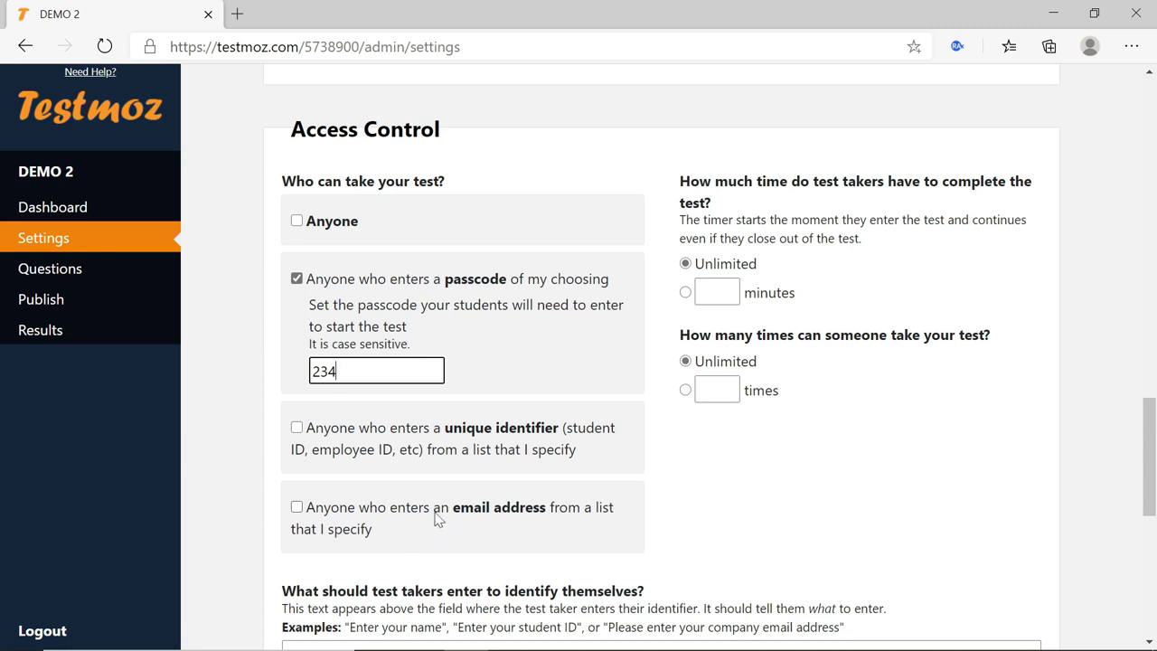
scroll(437, 517, down, 2)
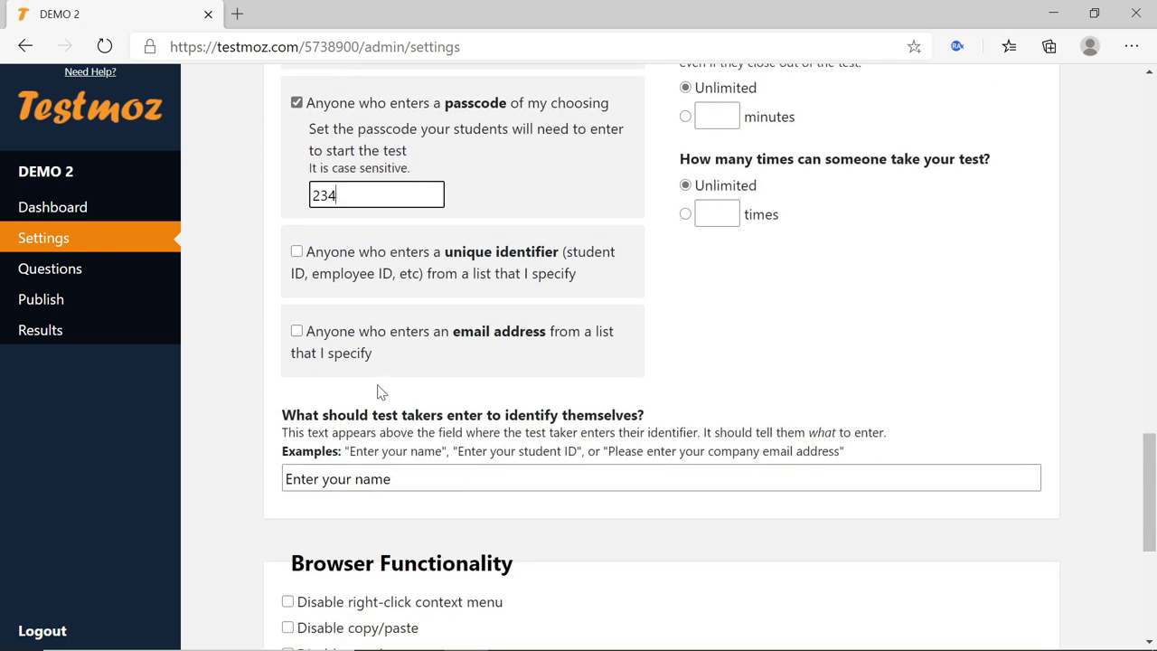
scroll(379, 390, up, 1)
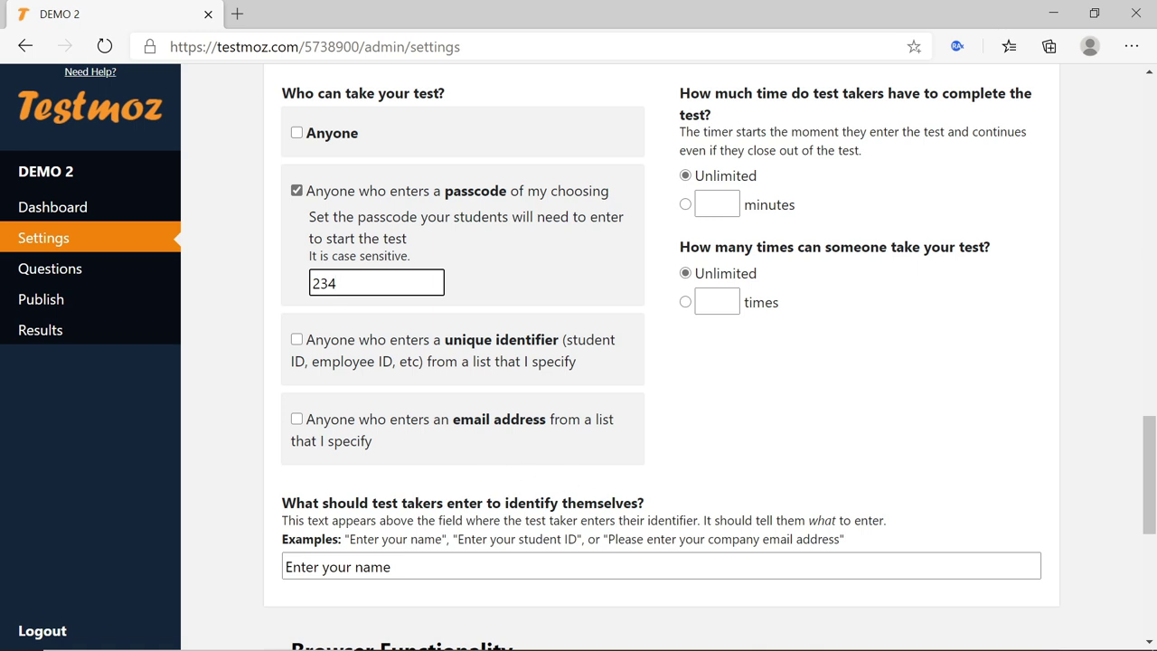
scroll(768, 425, up, 2)
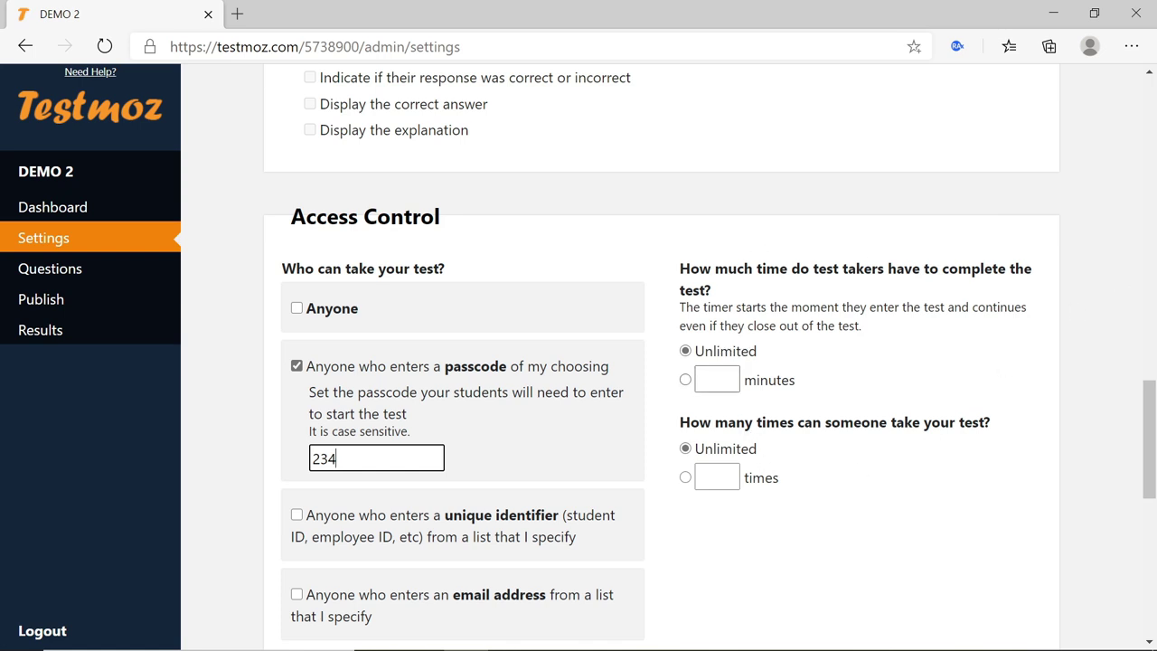
Step: Set a 60-minute time limit on DEMO 2 and restrict it to a single attempt
click(686, 380)
text(60)
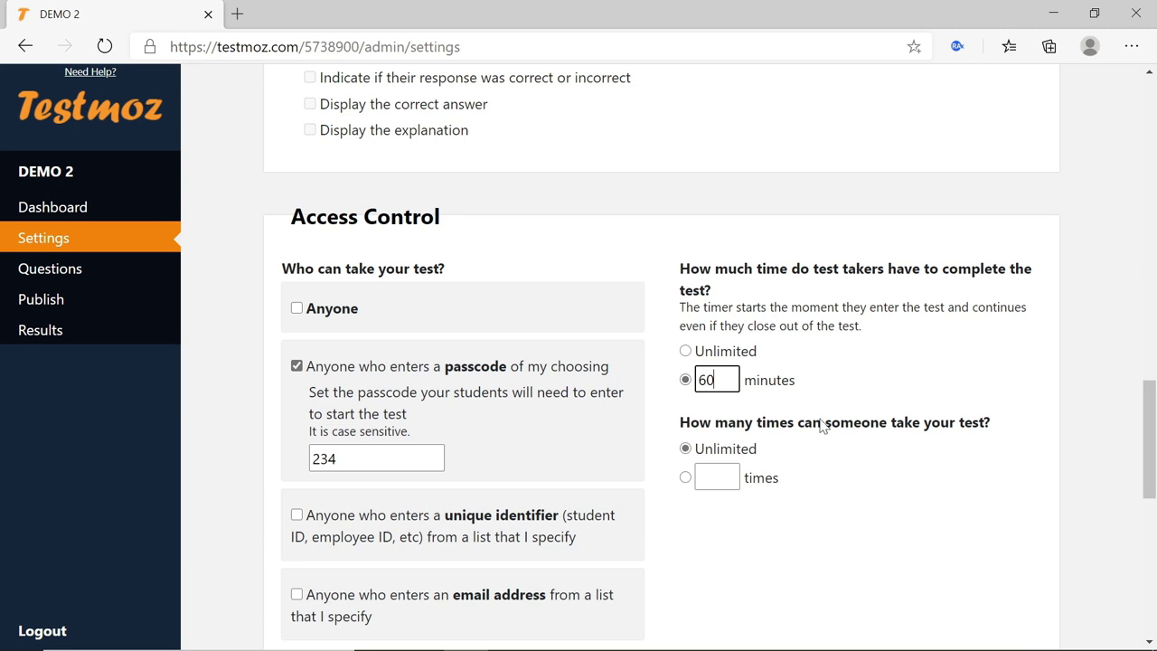
click(685, 478)
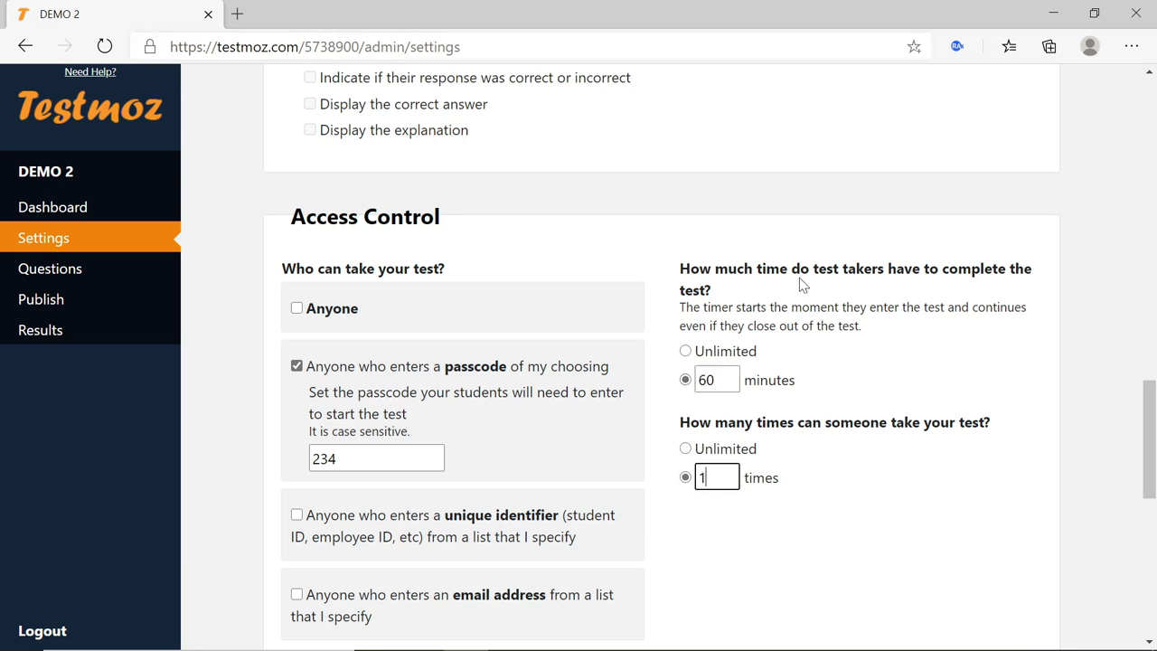
scroll(583, 387, down, 3)
scroll(307, 444, down, 1)
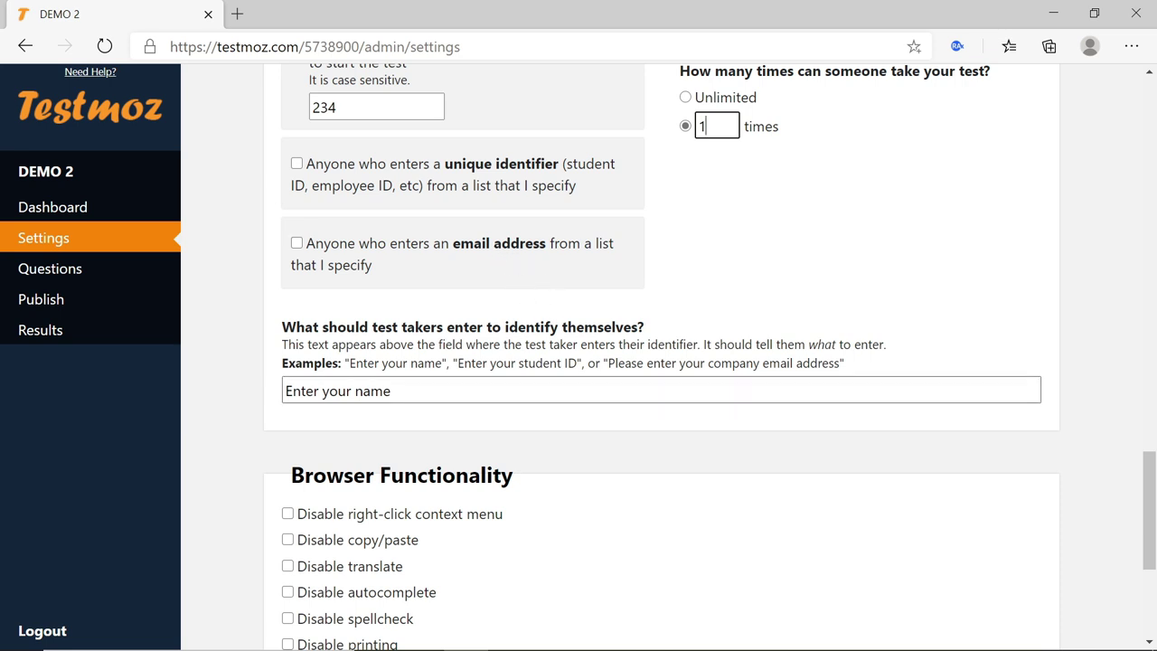
scroll(397, 425, down, 1)
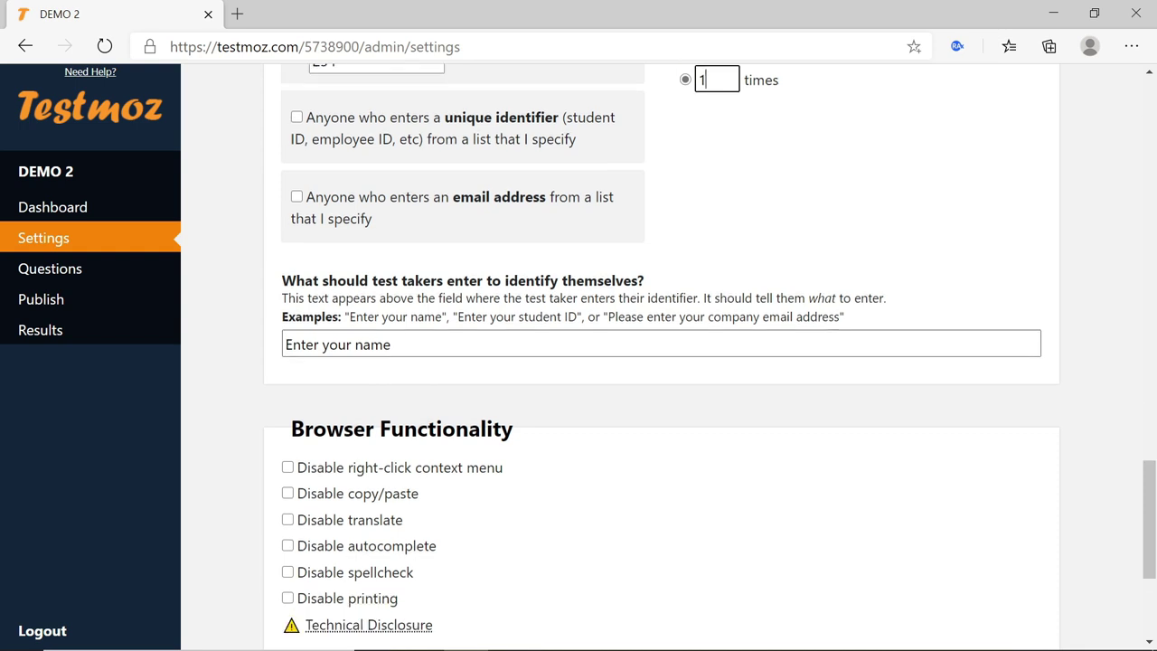
scroll(429, 392, down, 2)
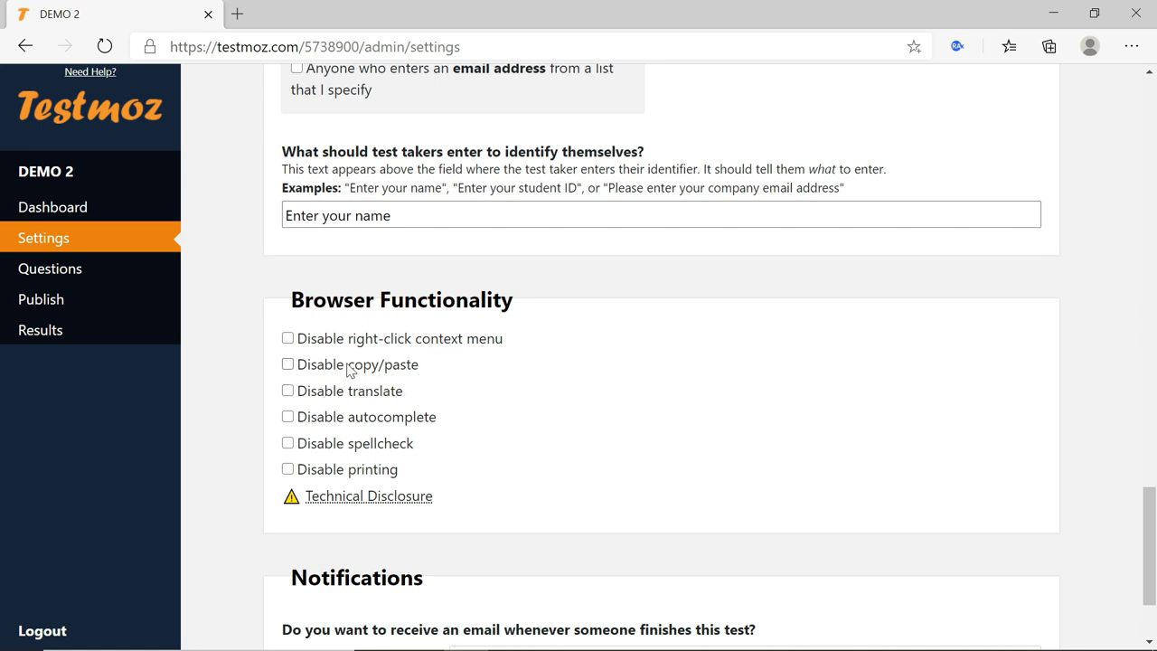
click(288, 340)
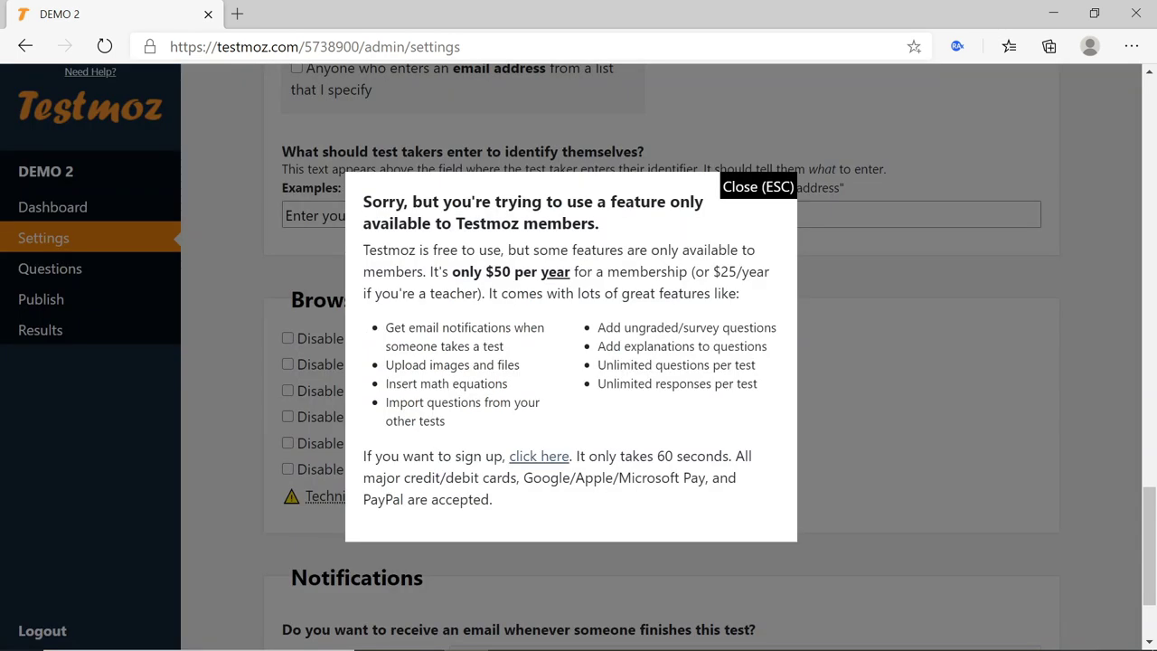
click(748, 190)
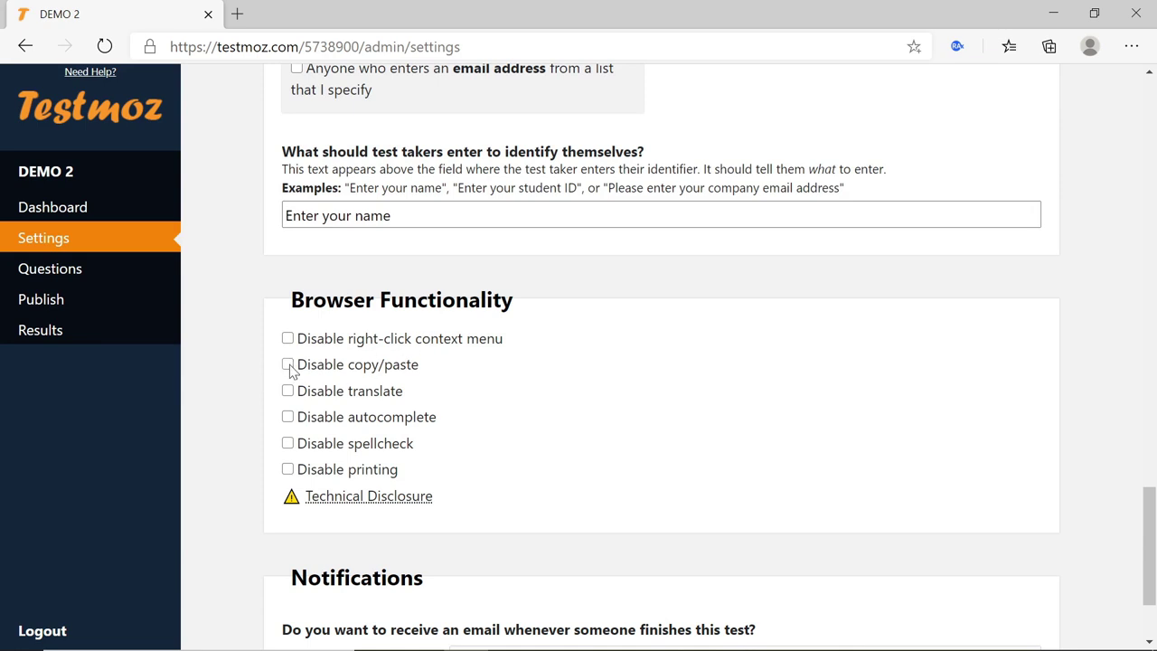
click(287, 365)
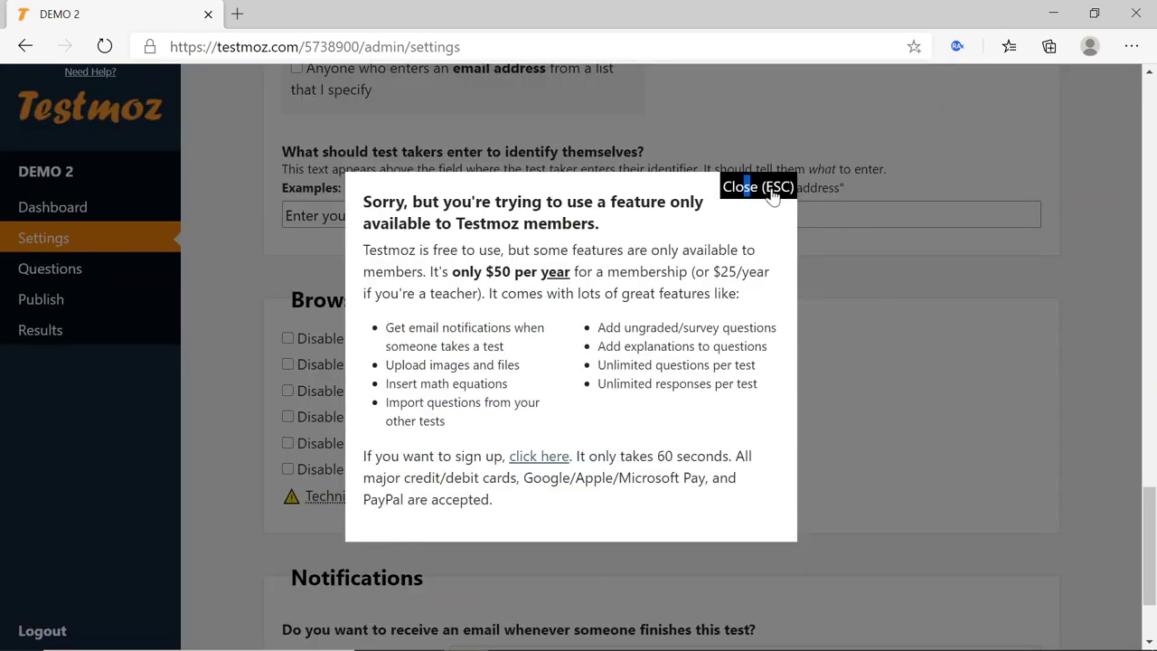
click(757, 187)
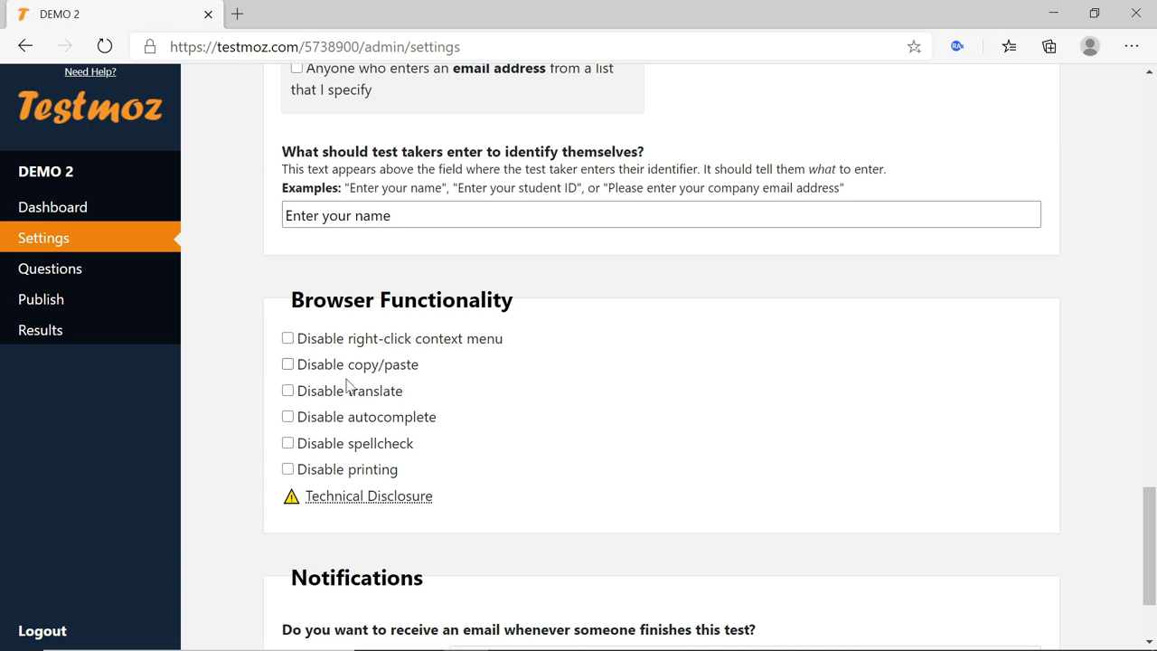
scroll(710, 380, down, 2)
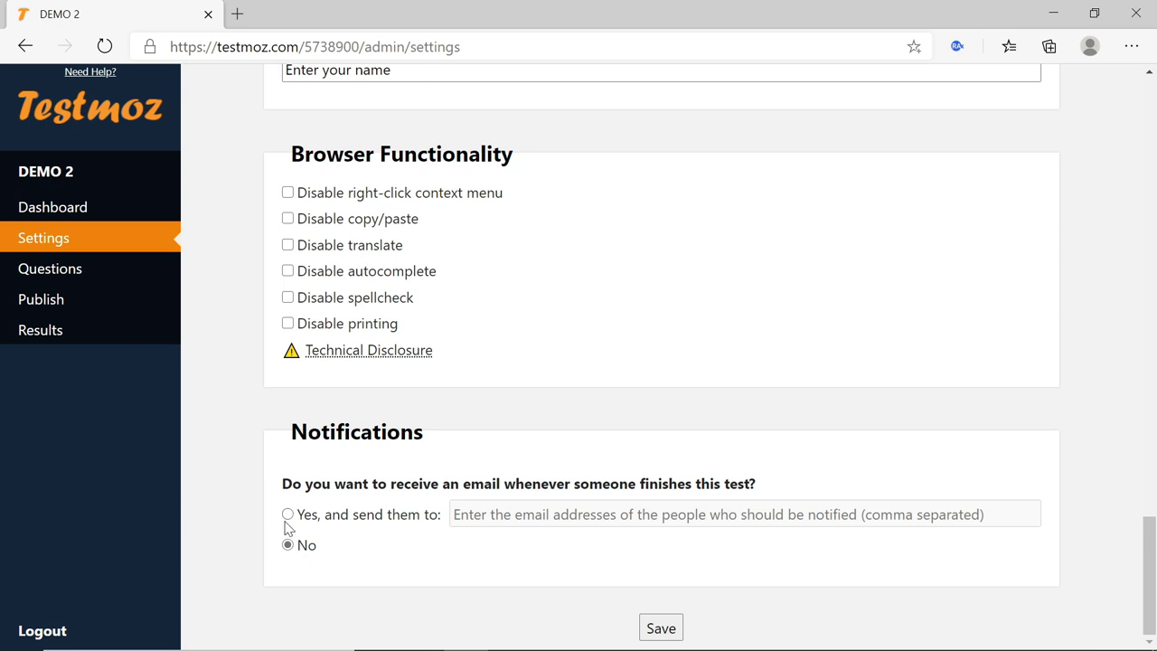
click(287, 515)
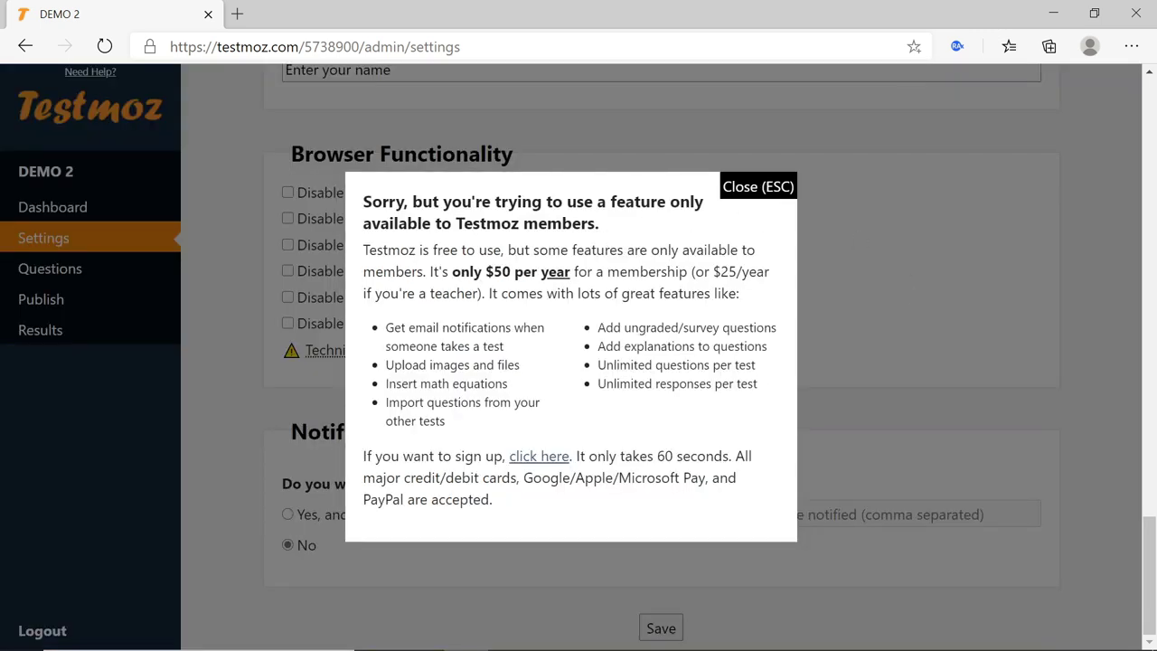
click(750, 199)
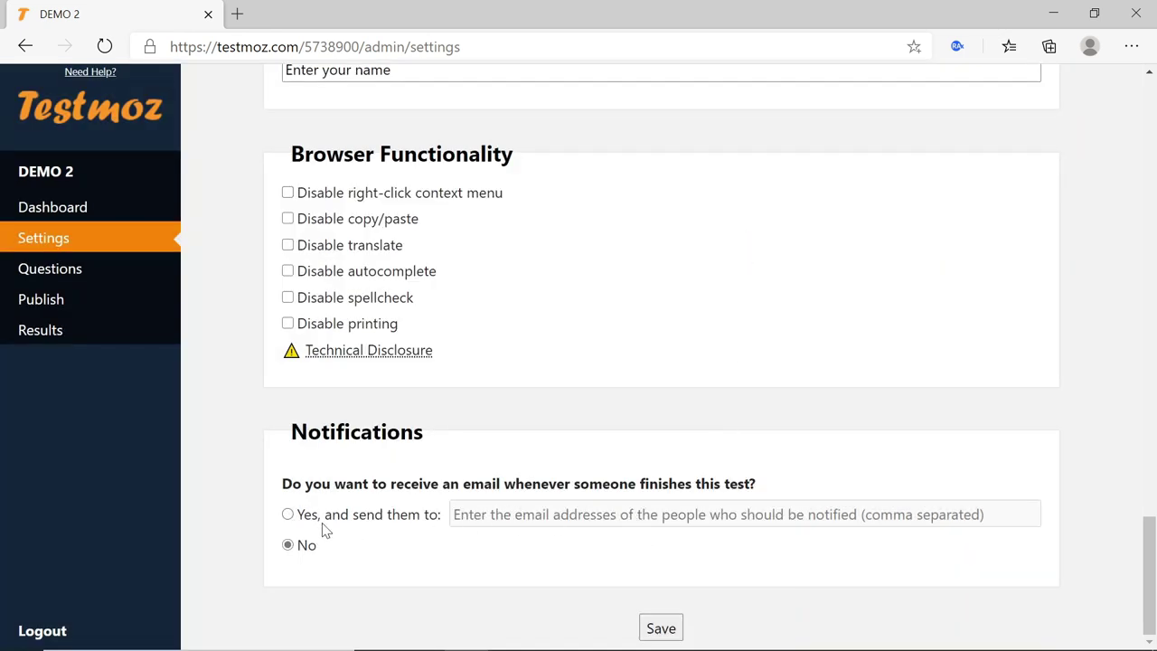
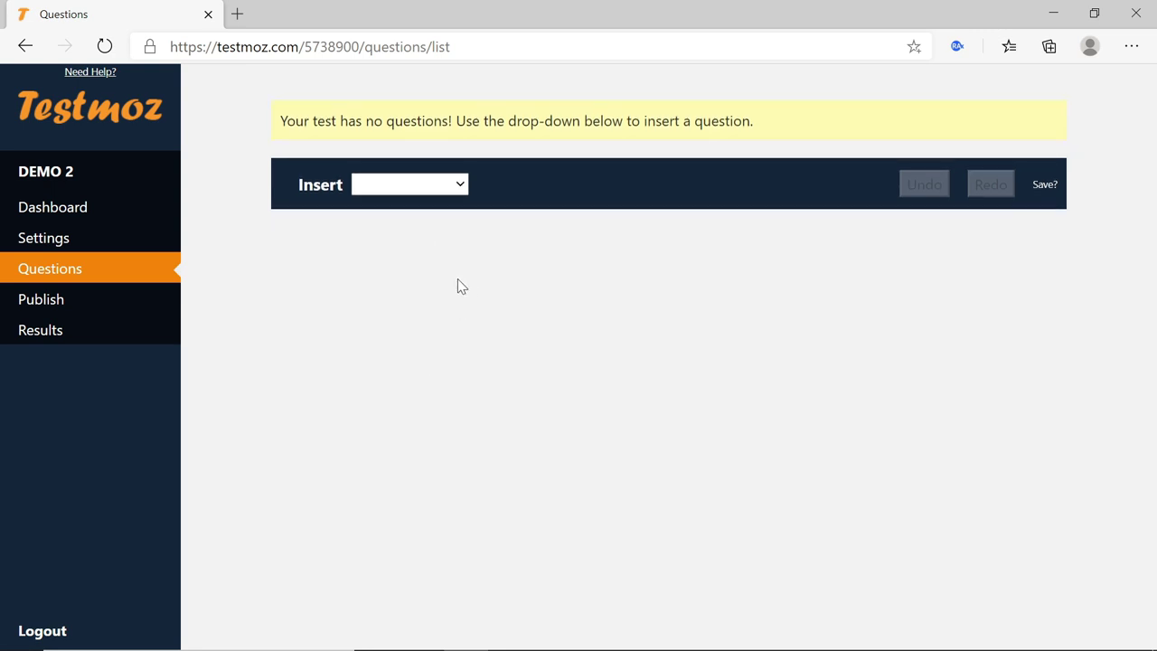
Step: Insert a single-answer multiple-choice question reading 'GST was introduced in the year'
click(455, 187)
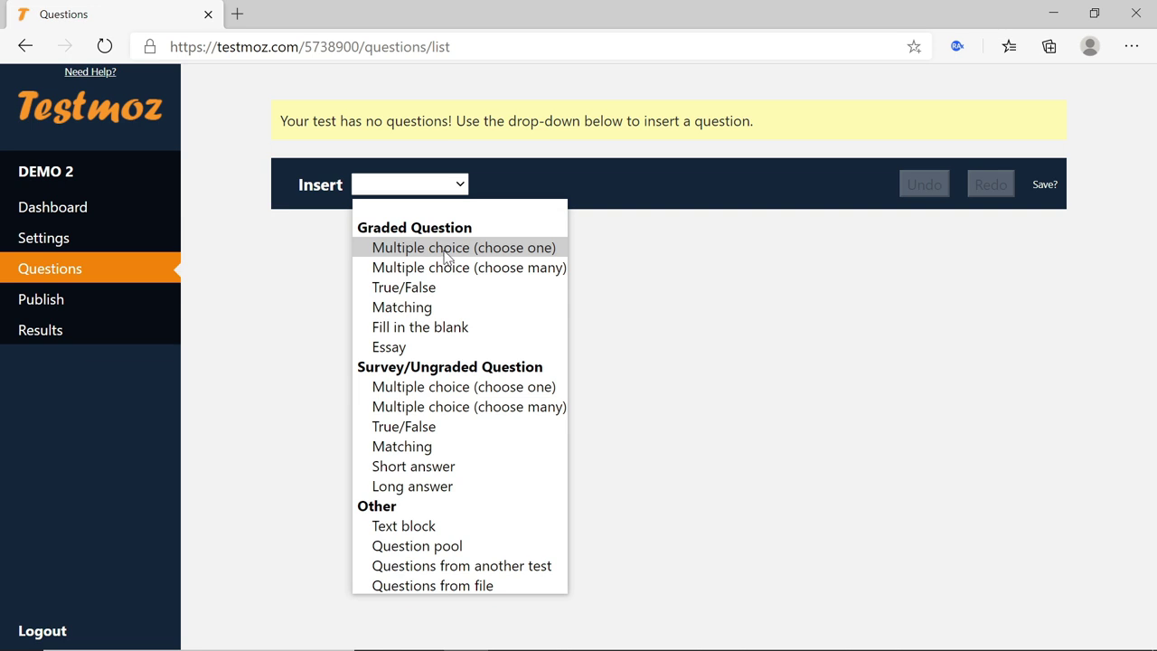
click(446, 250)
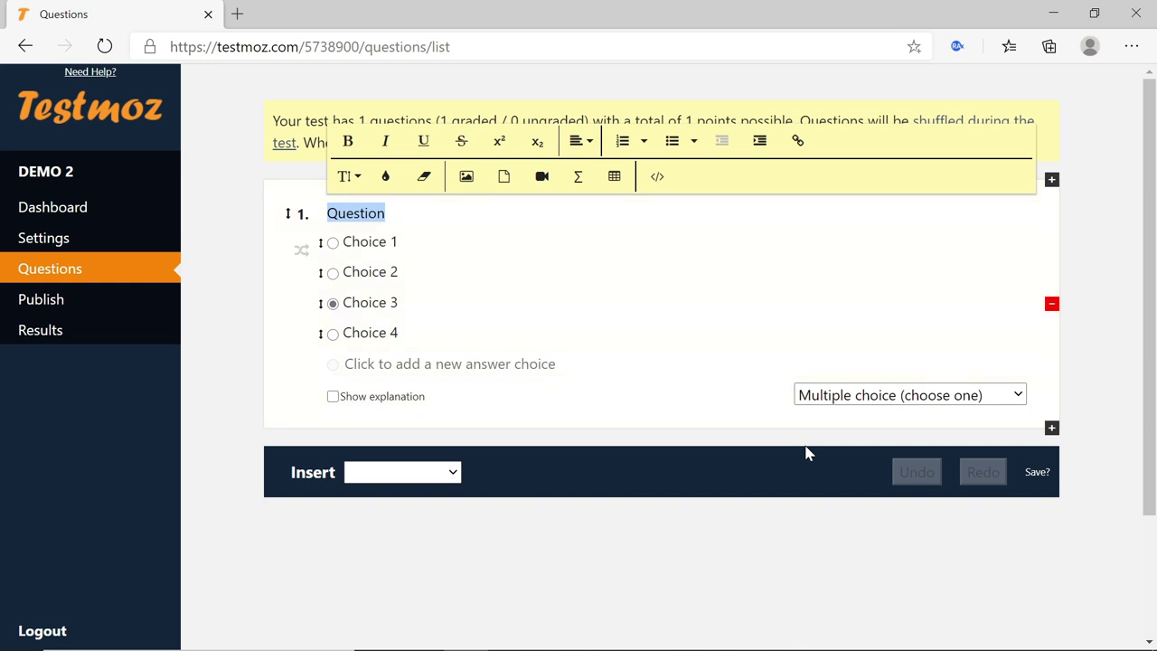
text(GST was introduced in the year)
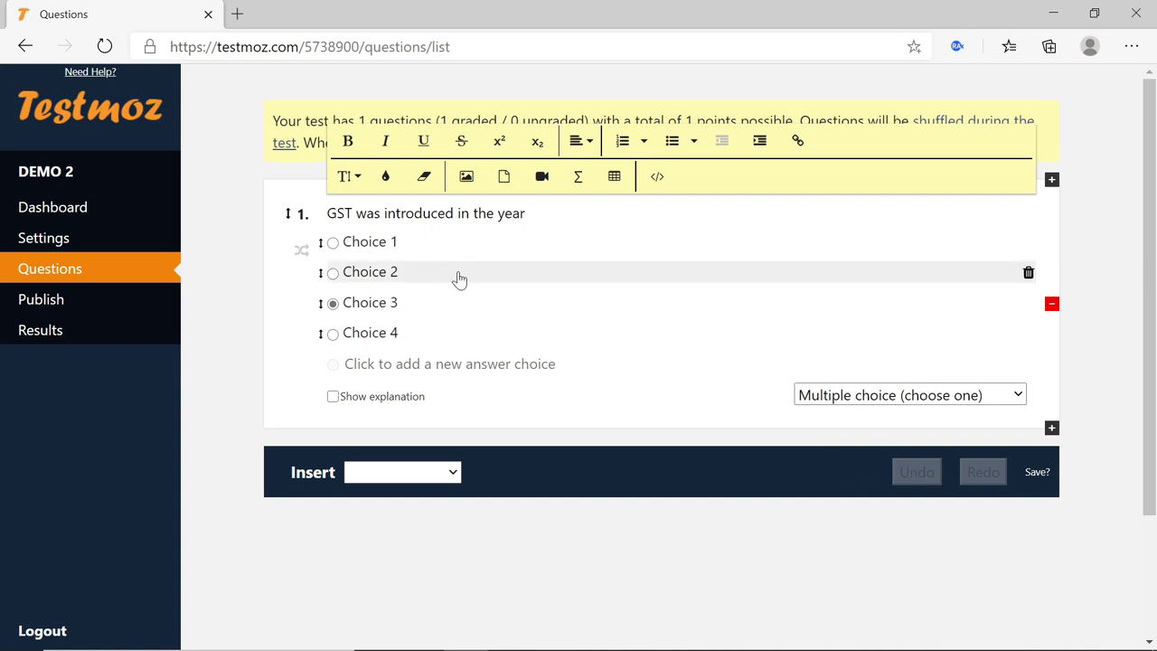
Step: Replace the four answer choices with 2018, 2019, 2017 and 2016
click(380, 244)
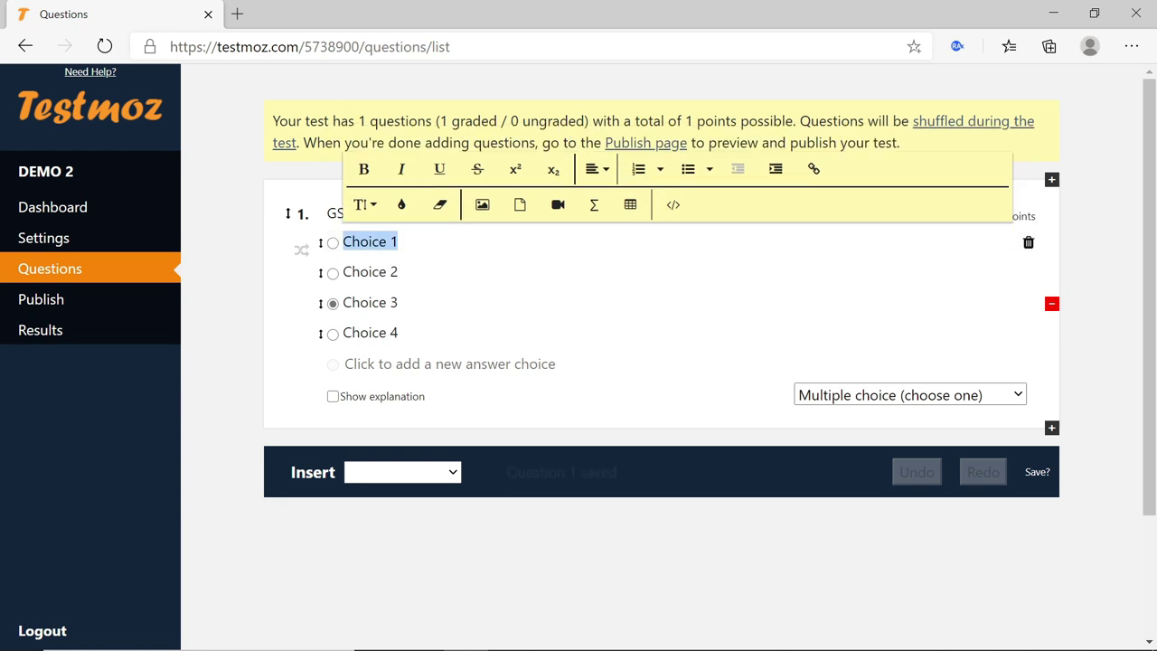
text(2018)
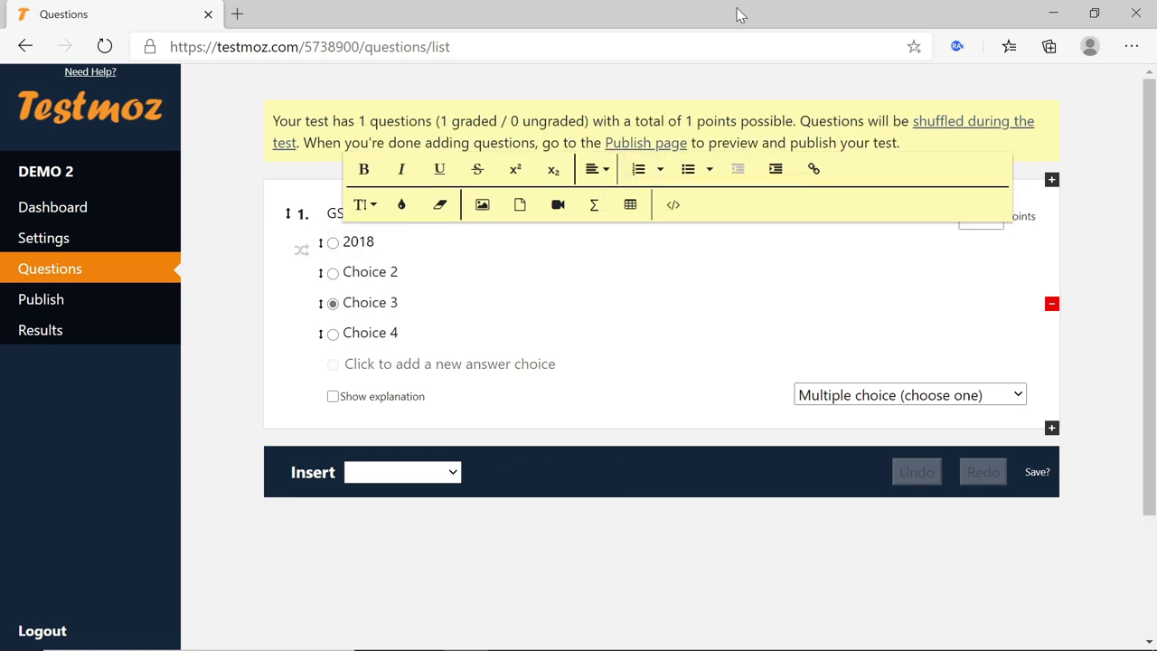
click(376, 278)
text(2-)
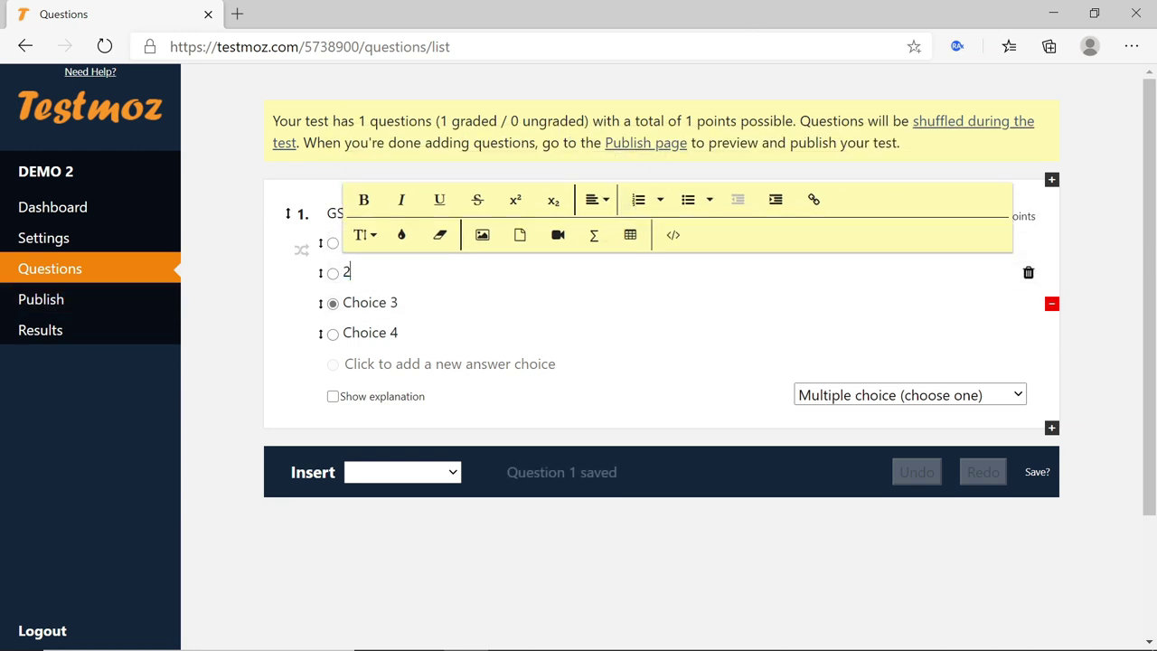
key(BackSpace)
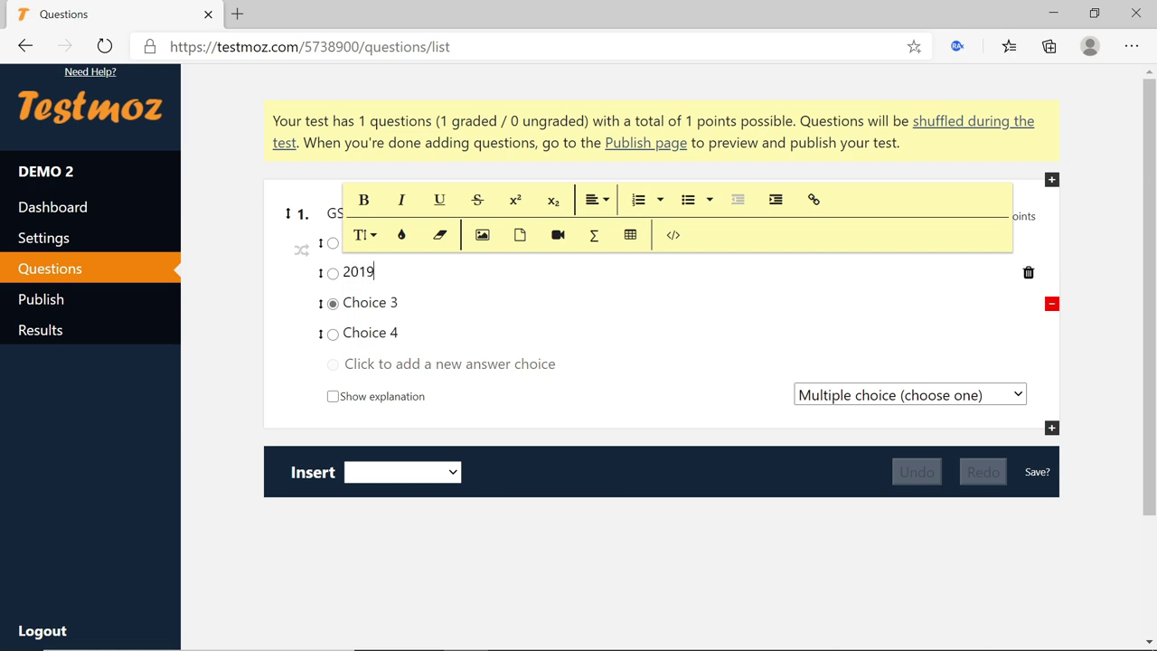
click(371, 305)
text(2)
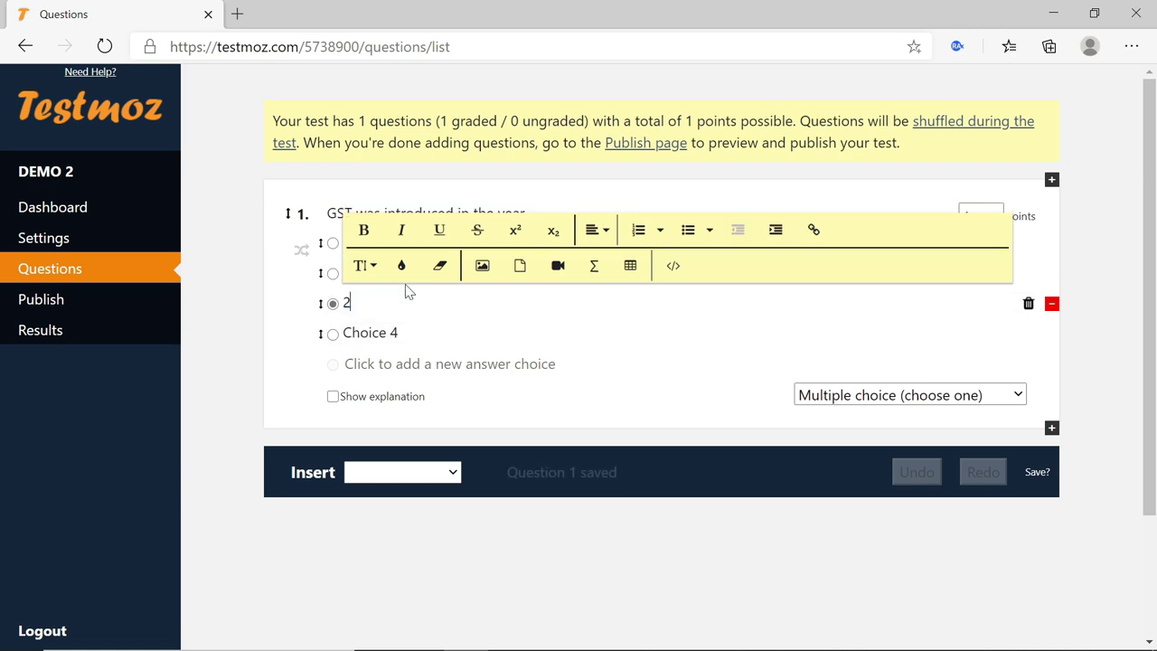
text(017)
click(395, 334)
text(2016)
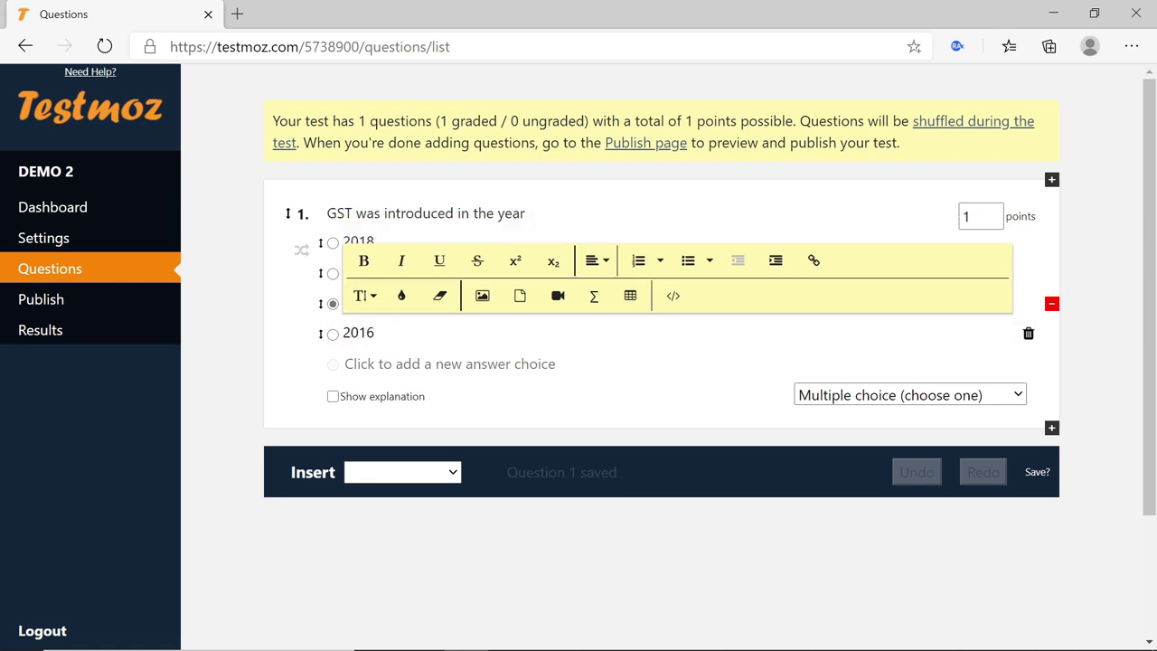
Step: Make the question text 'GST was introduced in the year' bold
click(645, 191)
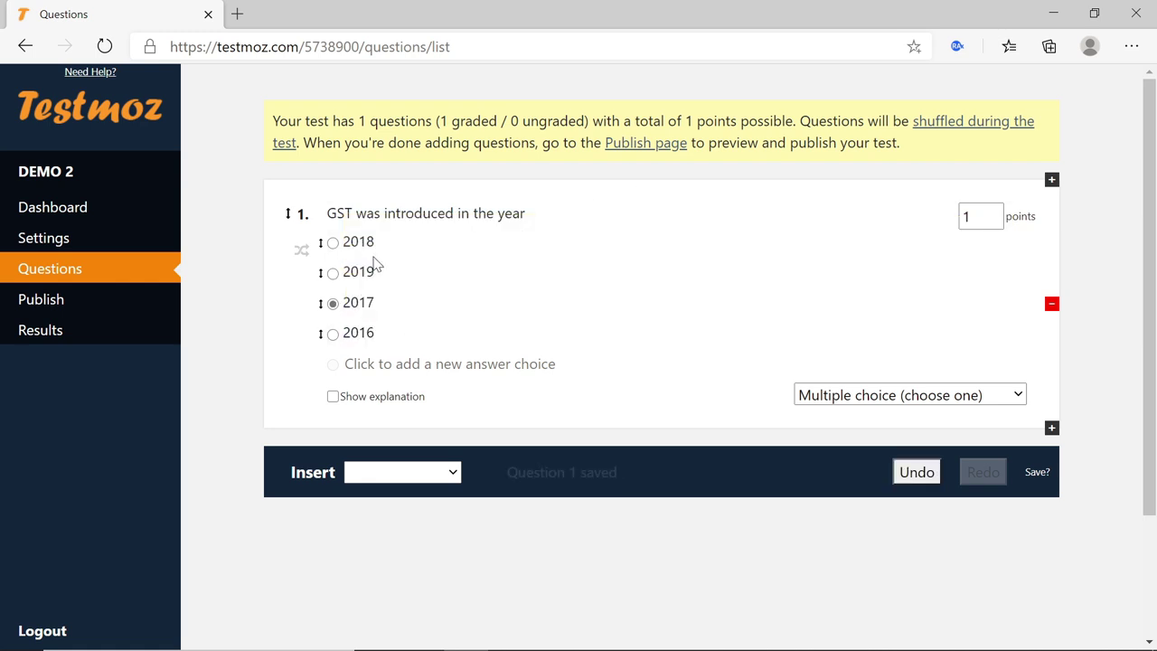
triple_click(338, 221)
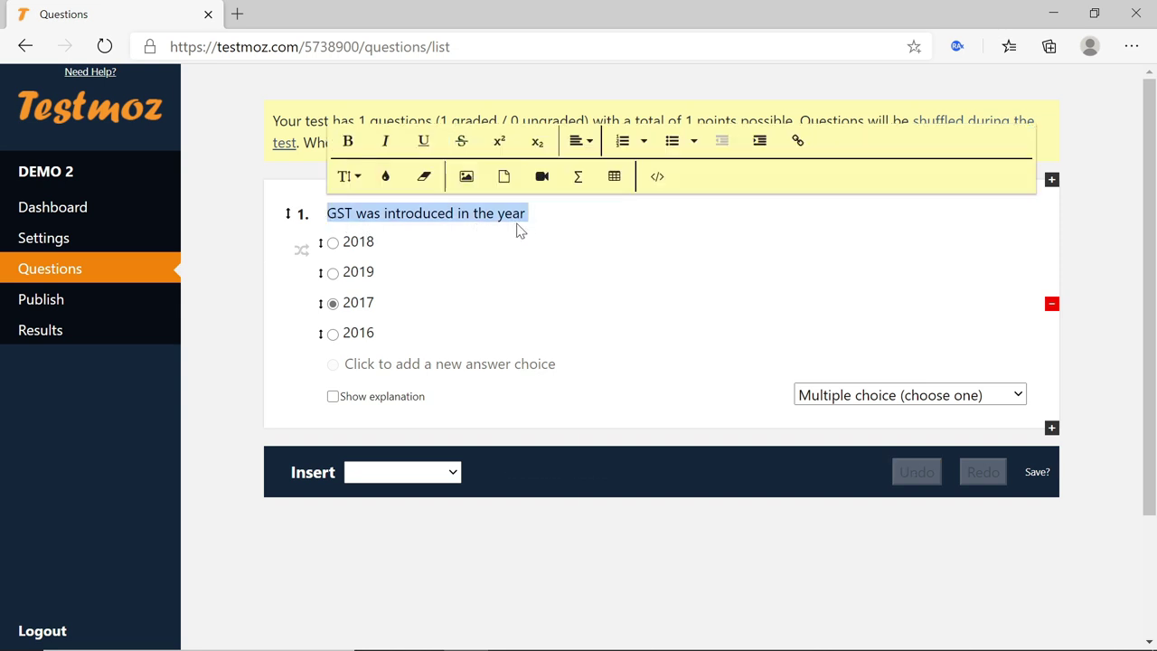
click(347, 141)
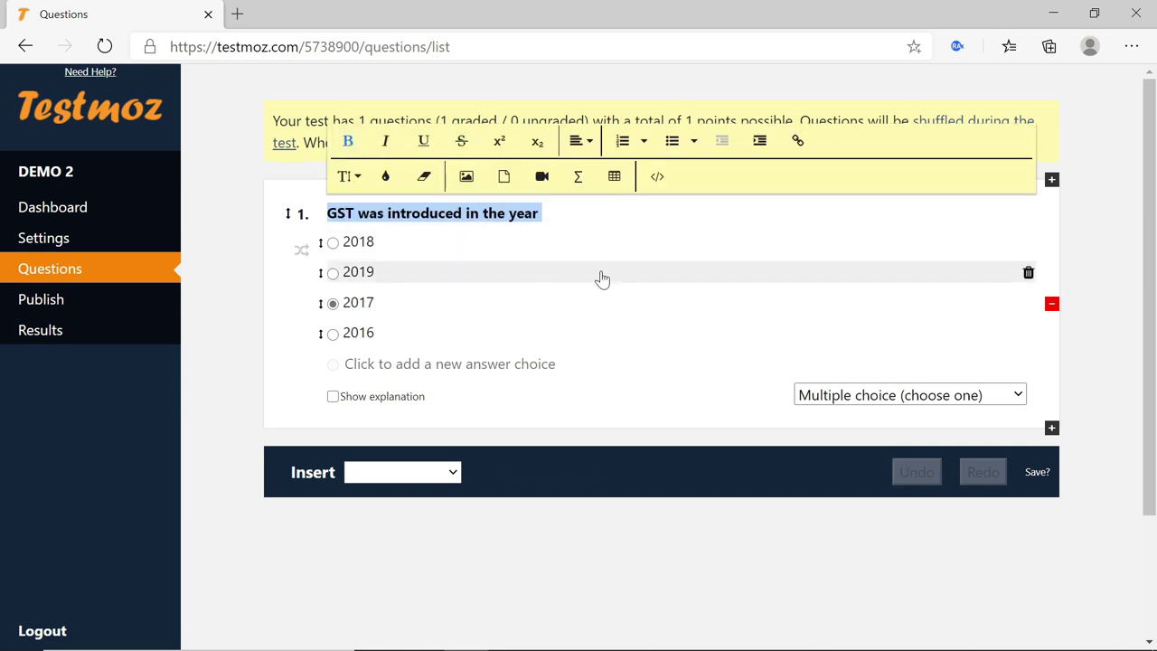
double_click(358, 272)
drag(878, 142, 885, 142)
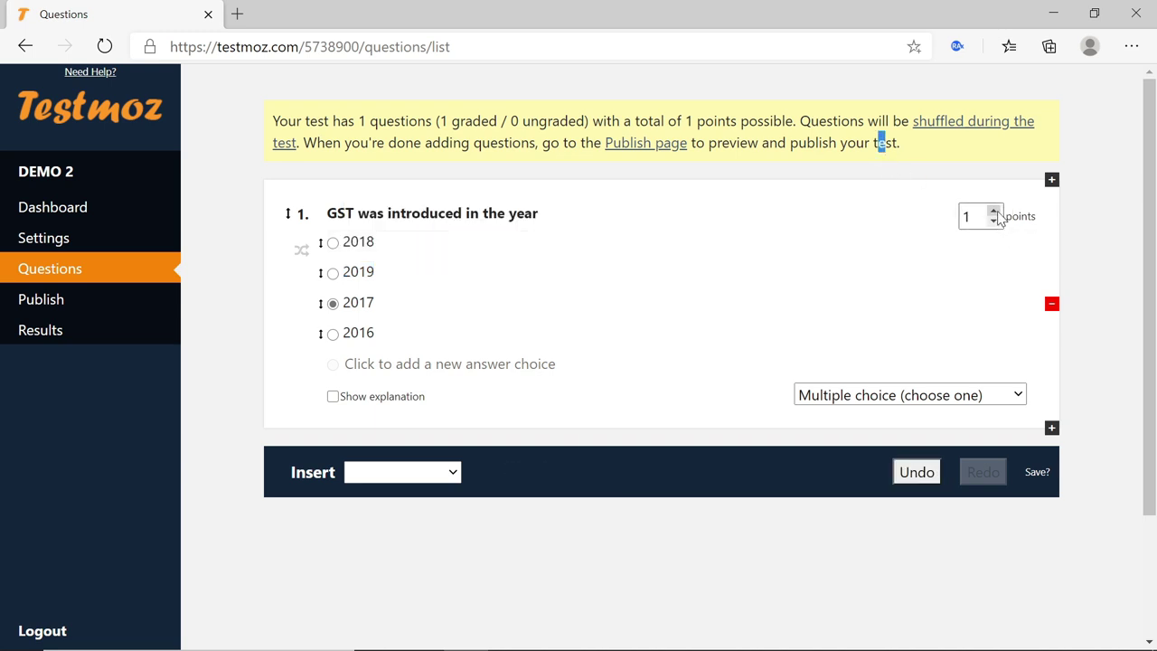
Step: Set the question to 2 points and mark 2017 as the correct answer
click(994, 221)
click(993, 211)
click(993, 212)
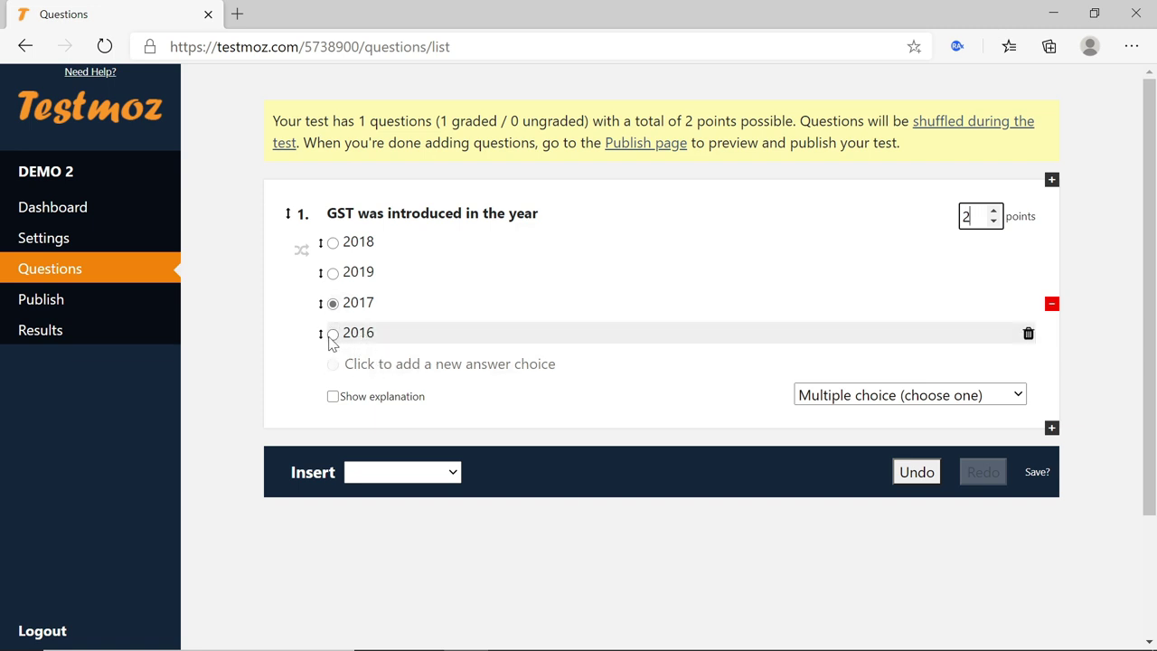
click(333, 335)
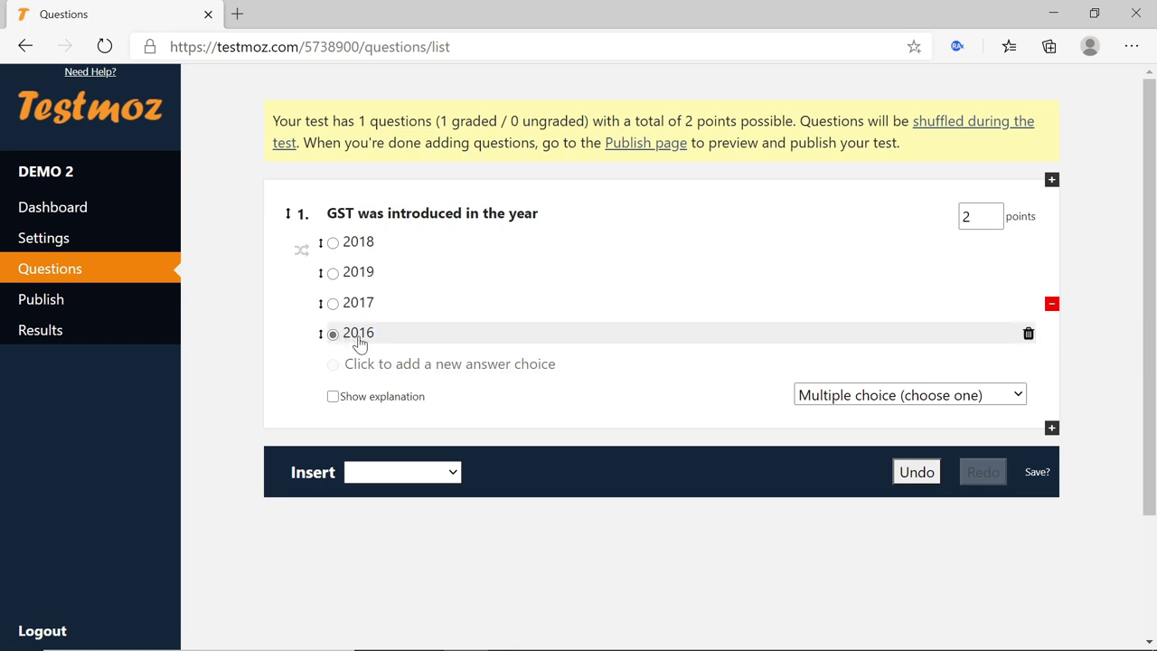
click(333, 274)
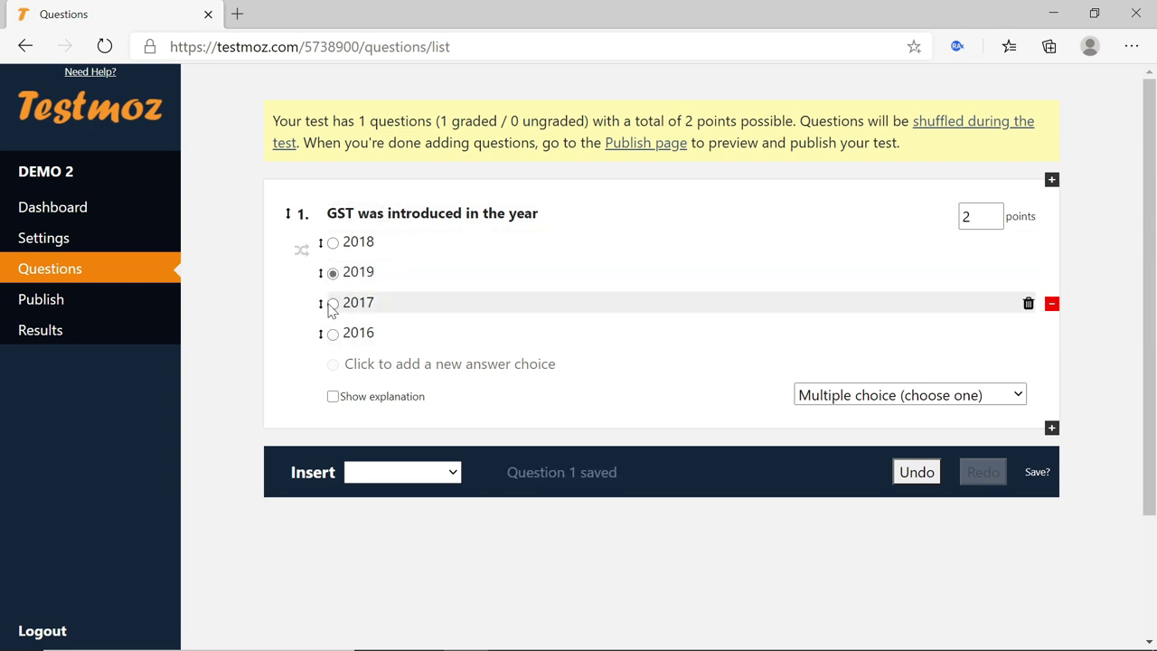
click(333, 304)
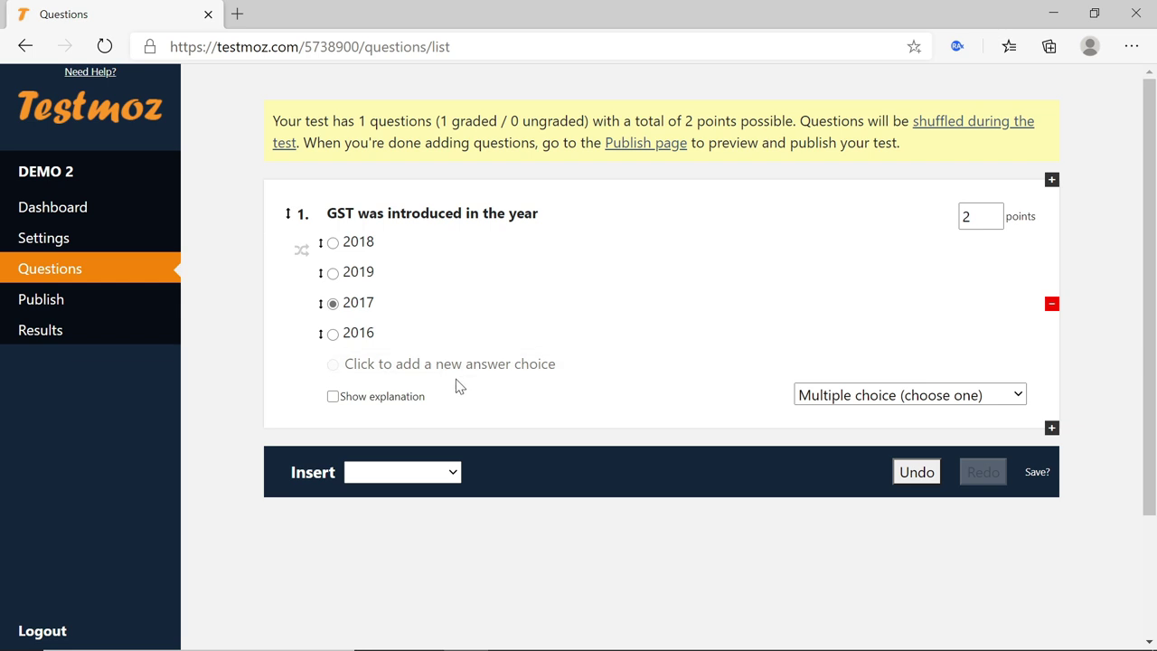
Step: Go to DEMO 2's Publish page with its readiness warning and export options
scroll(457, 384, down, 1)
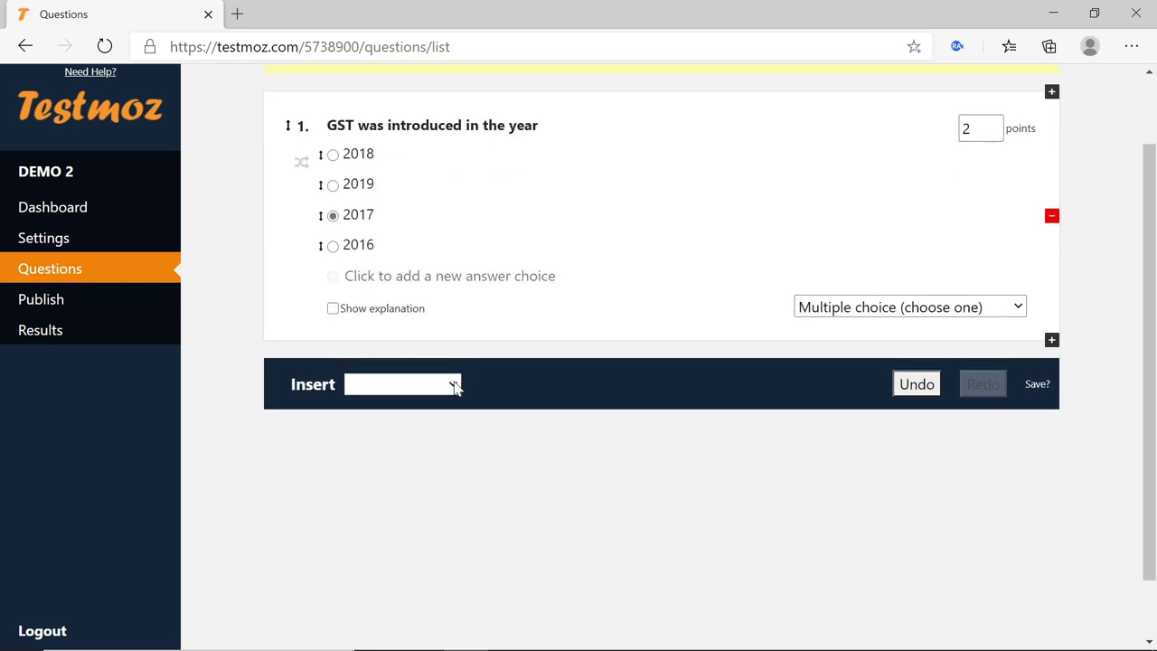
scroll(704, 537, up, 1)
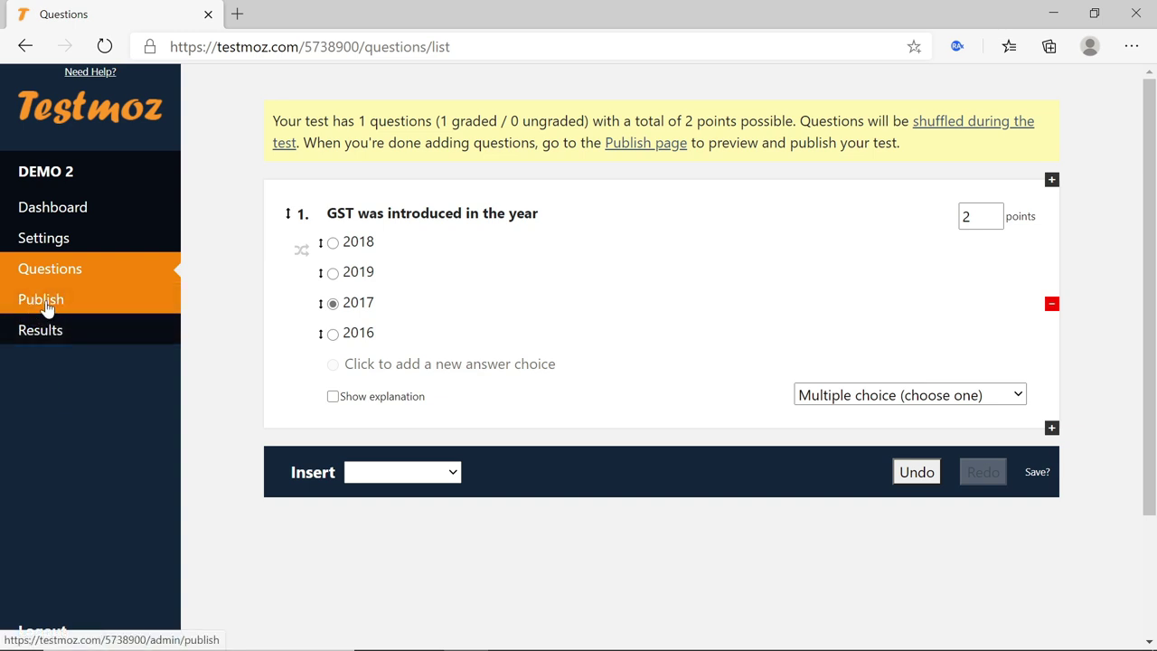
click(621, 152)
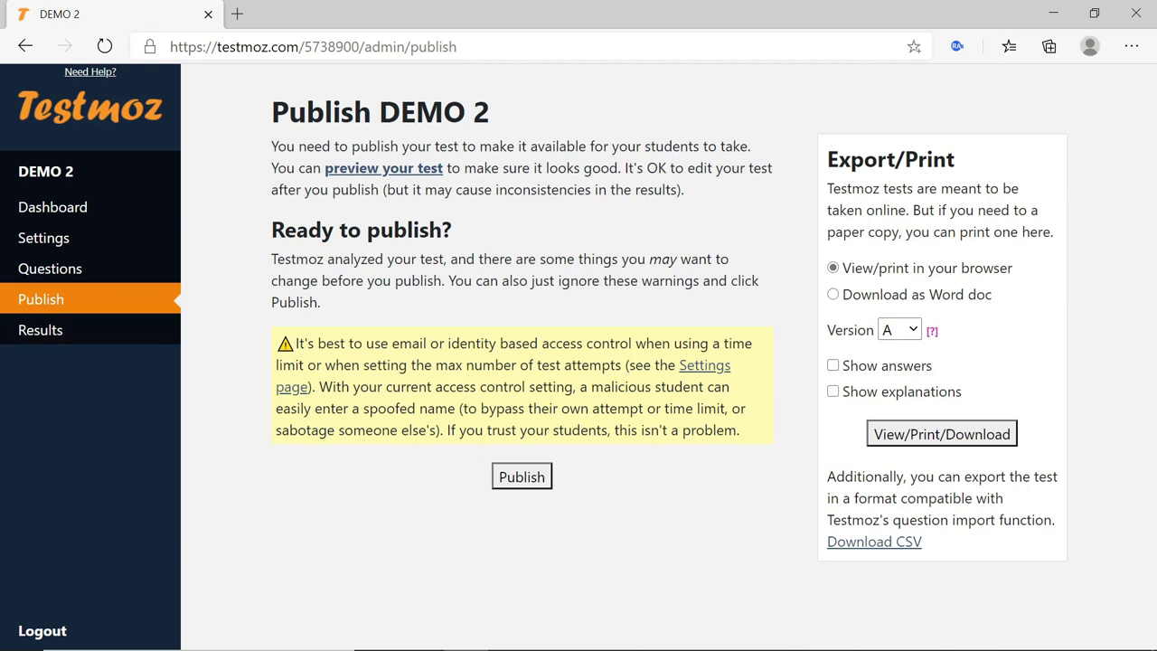
Step: Publish DEMO 2 so it is Open, revealing its public link and passcode
click(519, 482)
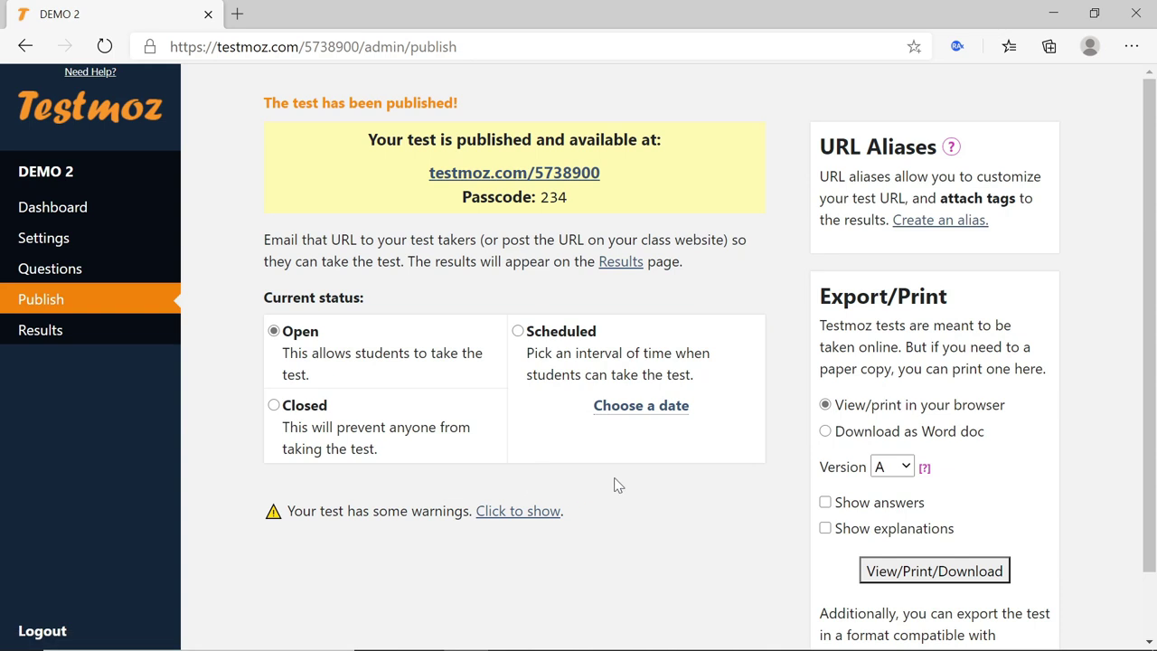
scroll(617, 485, down, 1)
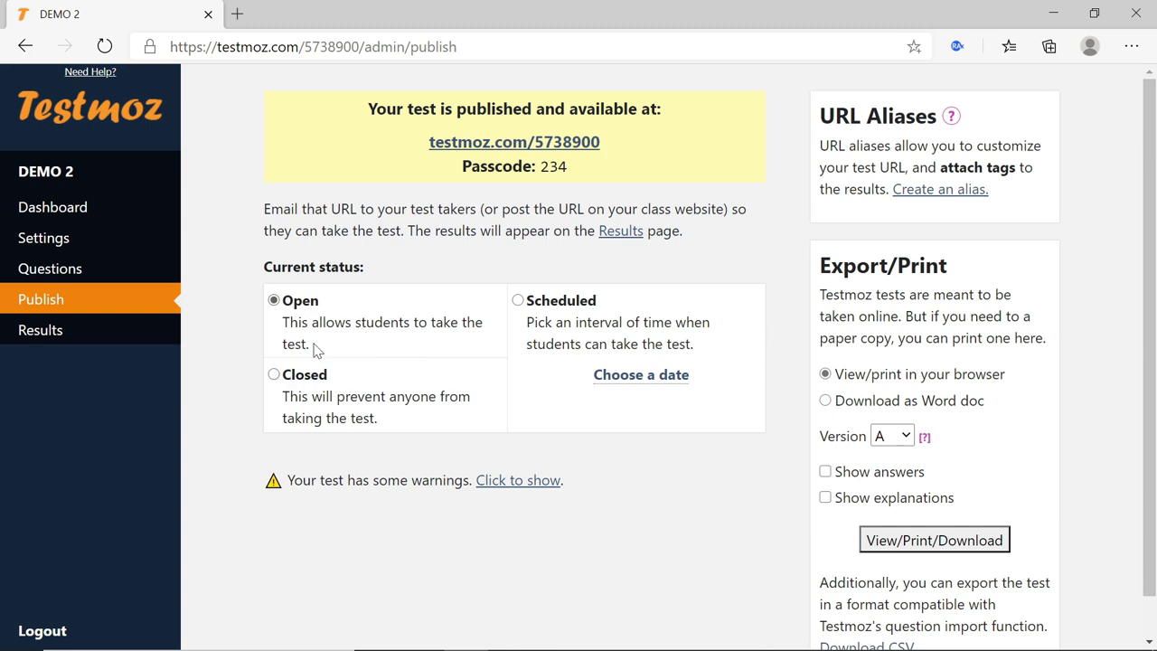
Step: Try the Scheduled and date options, dismissing the membership notices and keeping the test Open
click(516, 307)
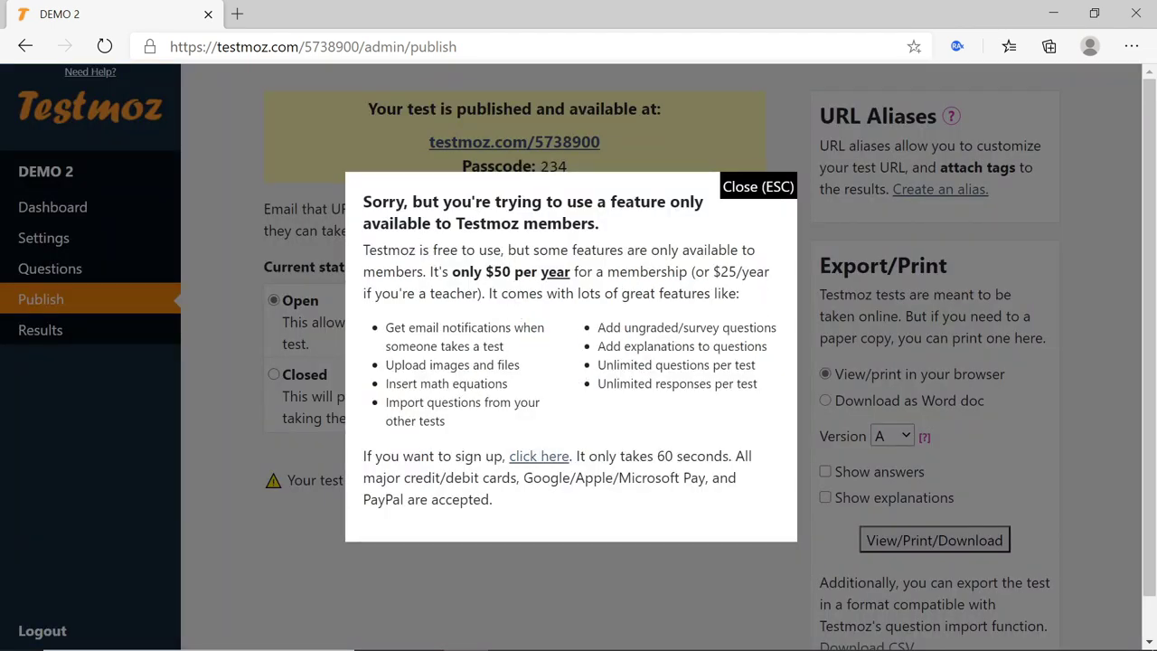
click(750, 190)
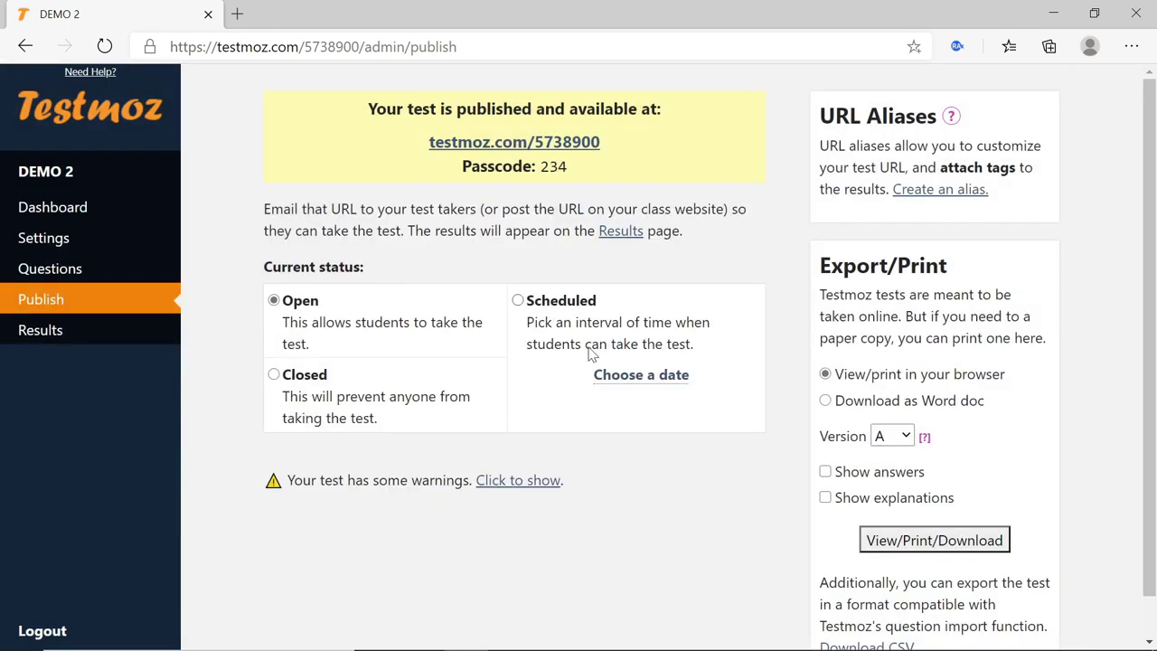
click(643, 377)
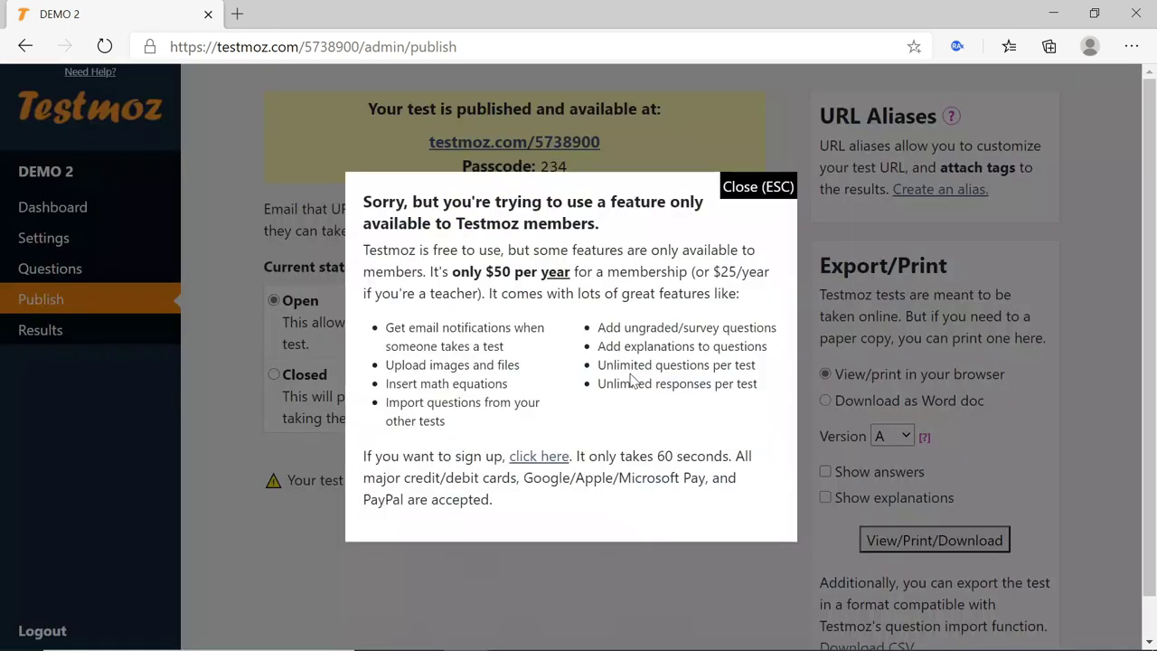
click(758, 191)
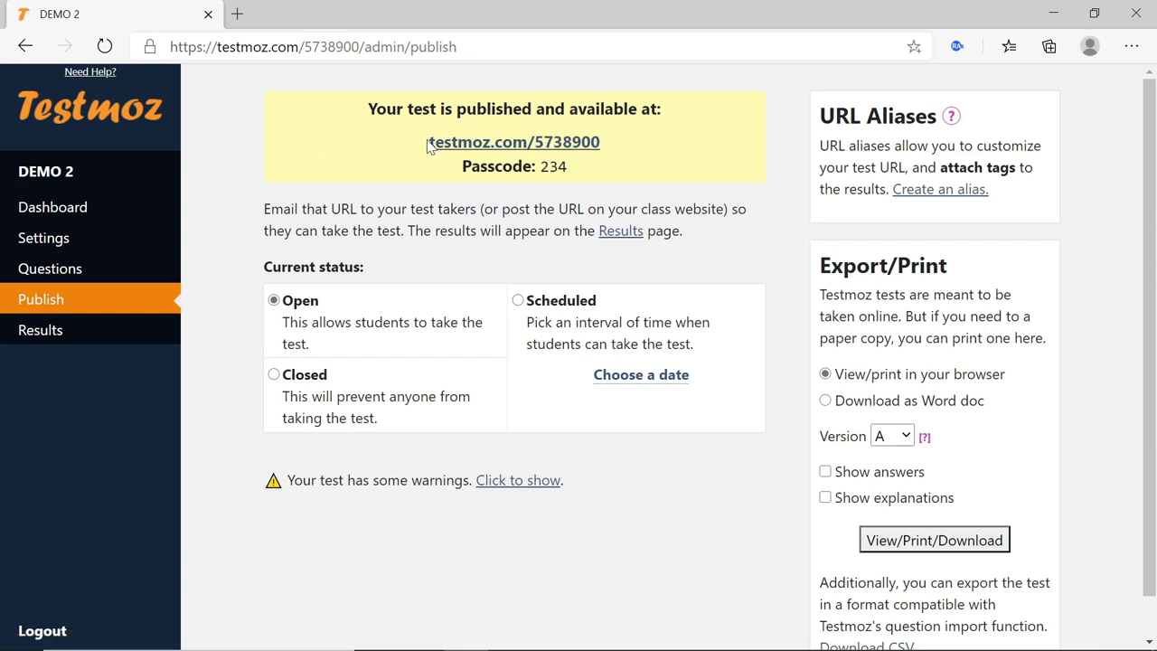
Step: Copy the test link and passcode, then minimize the browser
drag(429, 141, 592, 173)
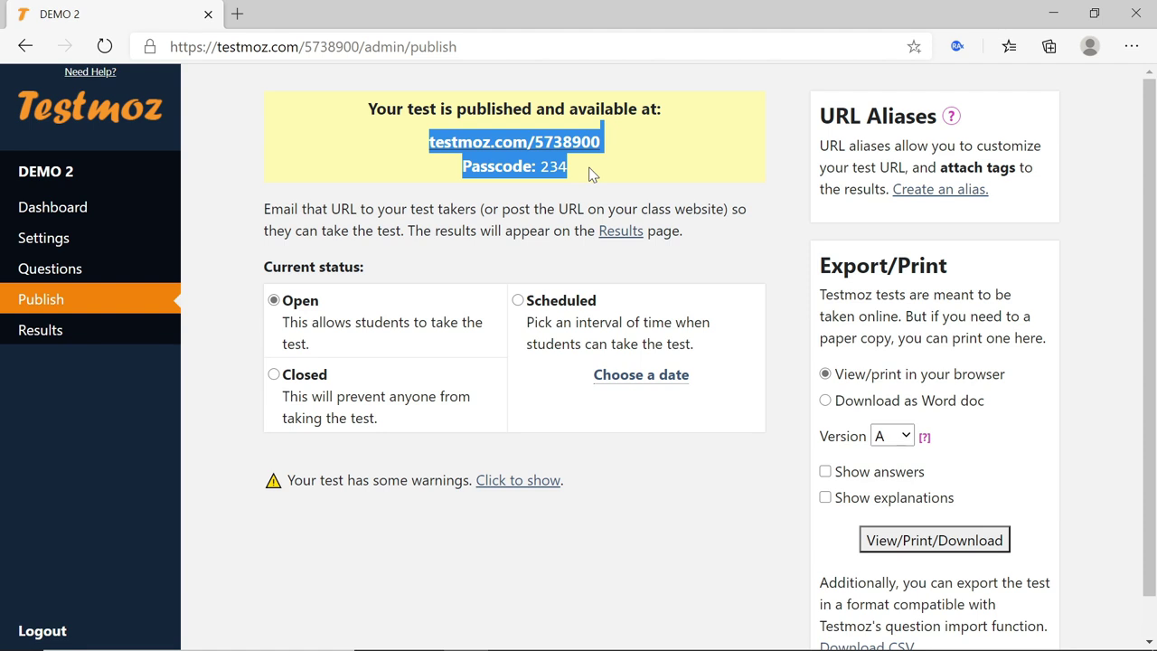
right_click(445, 147)
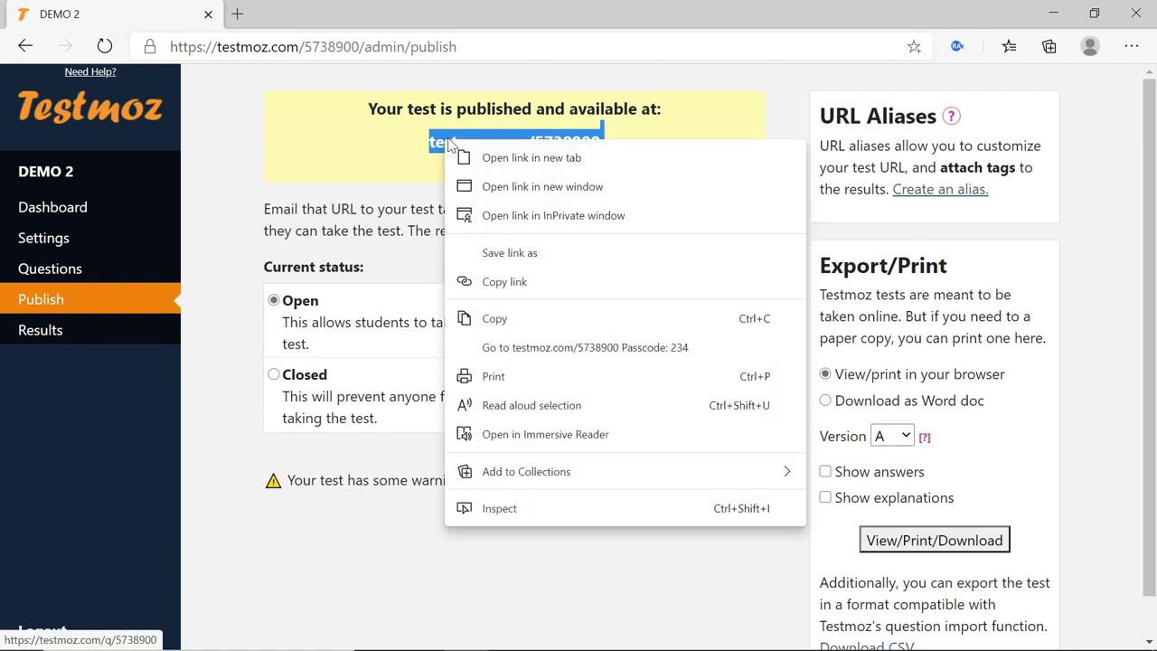
click(504, 327)
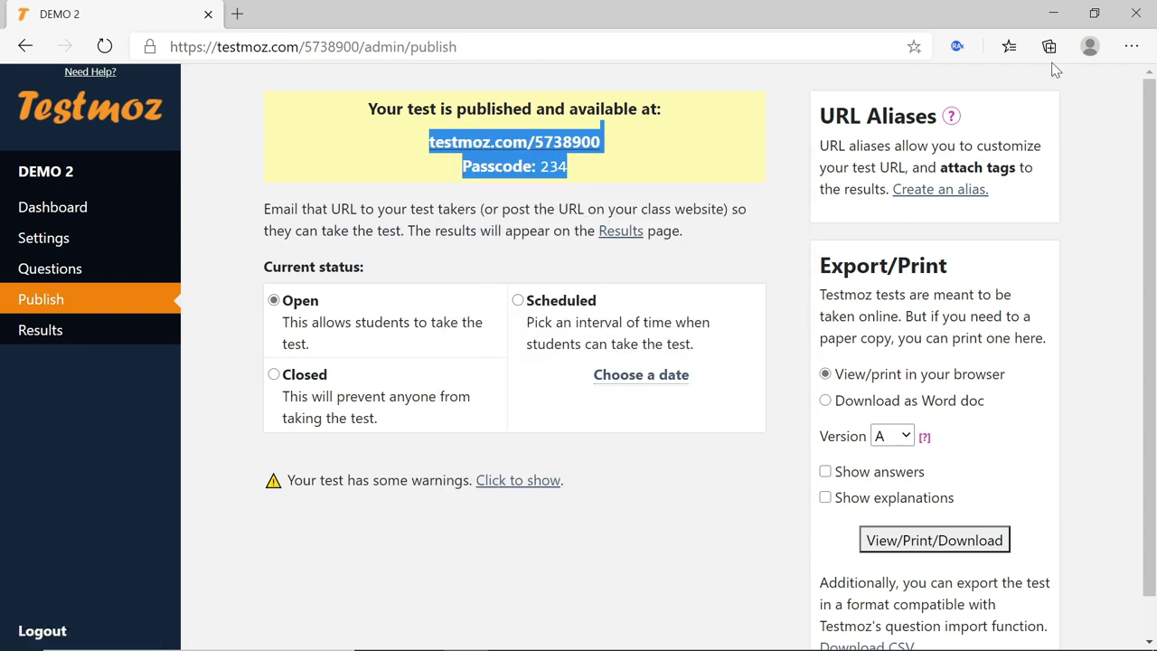
click(1053, 13)
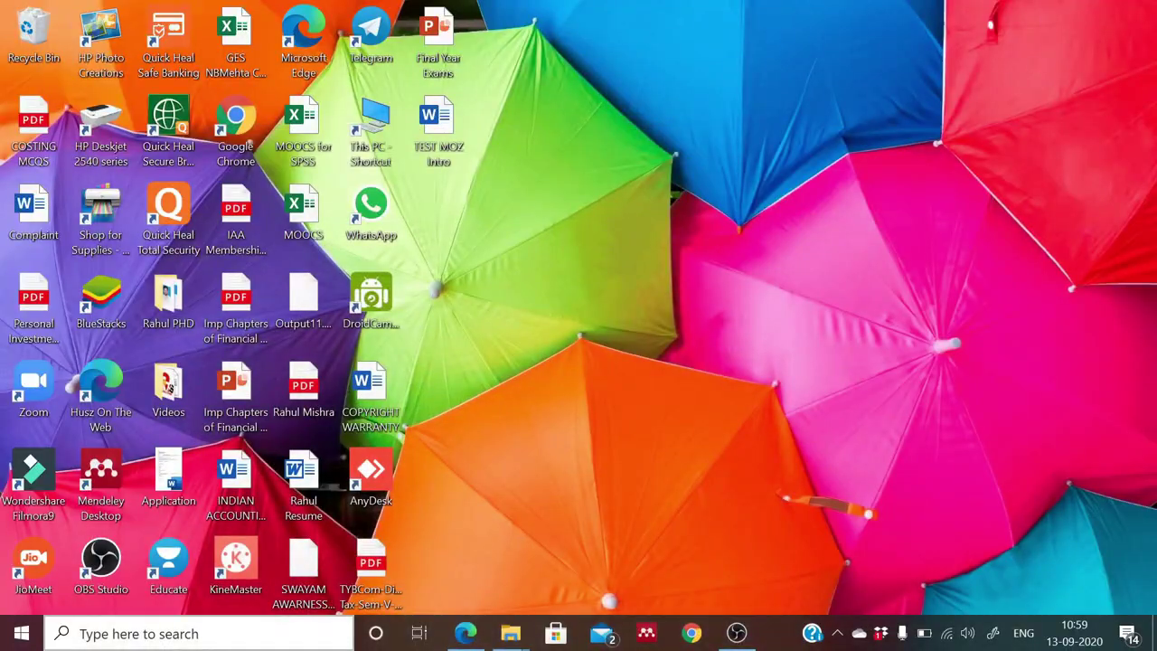
Step: Paste the link testmoz.com/5738900 and passcode into a new Notepad note, then minimize it
click(349, 627)
text(no)
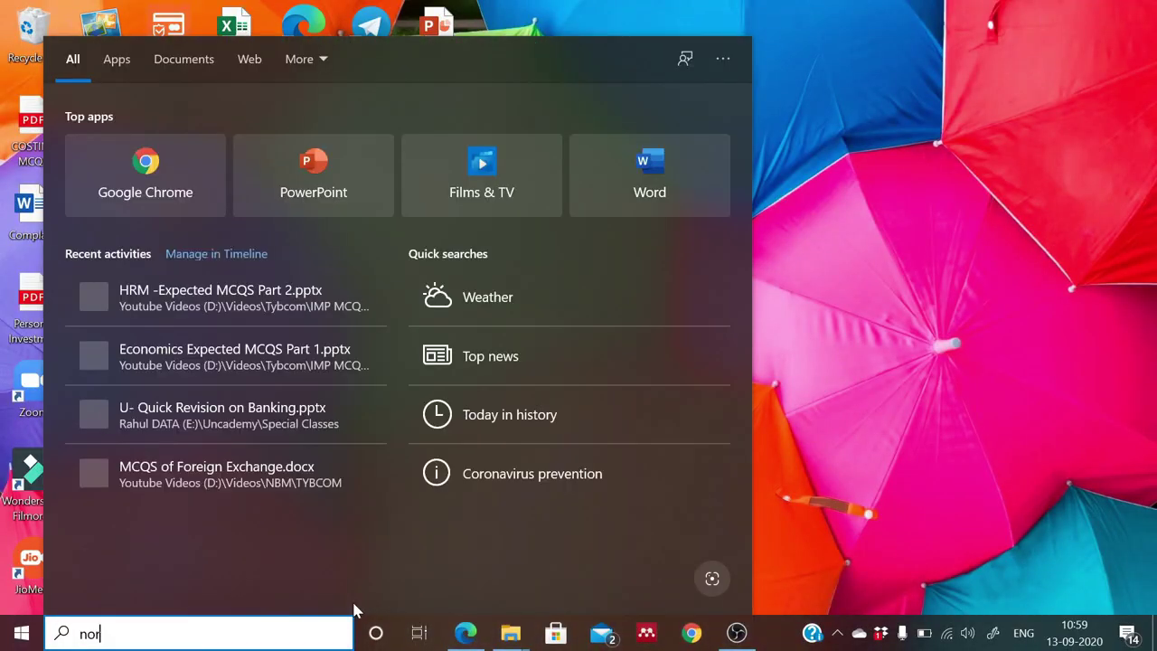
text(te)
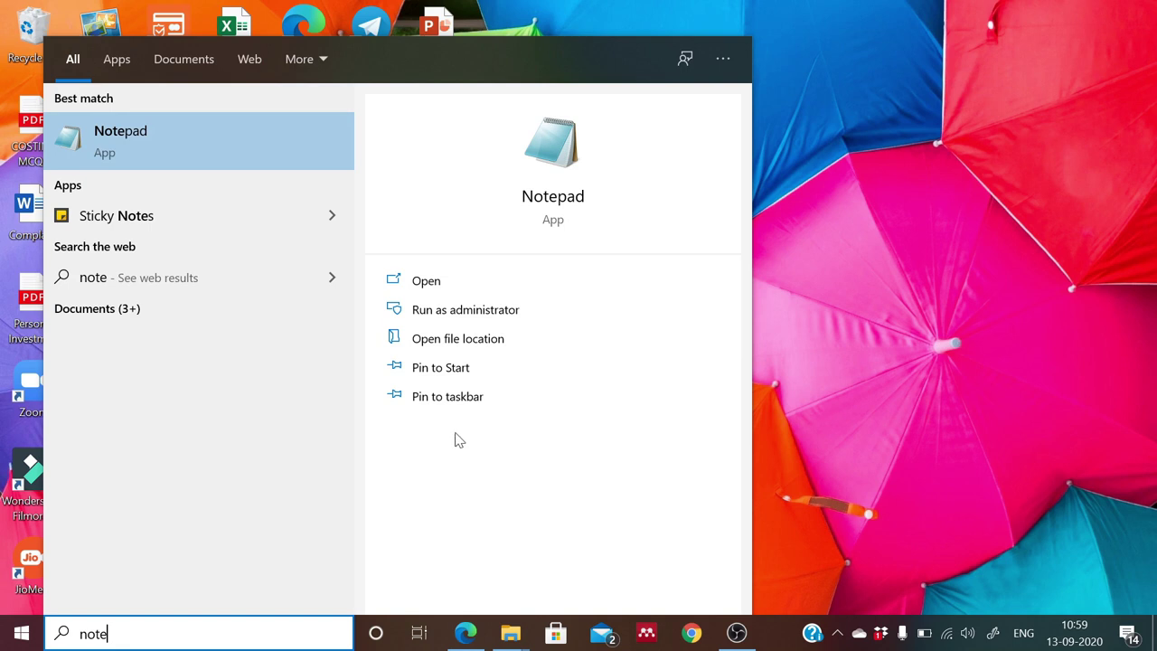
click(437, 282)
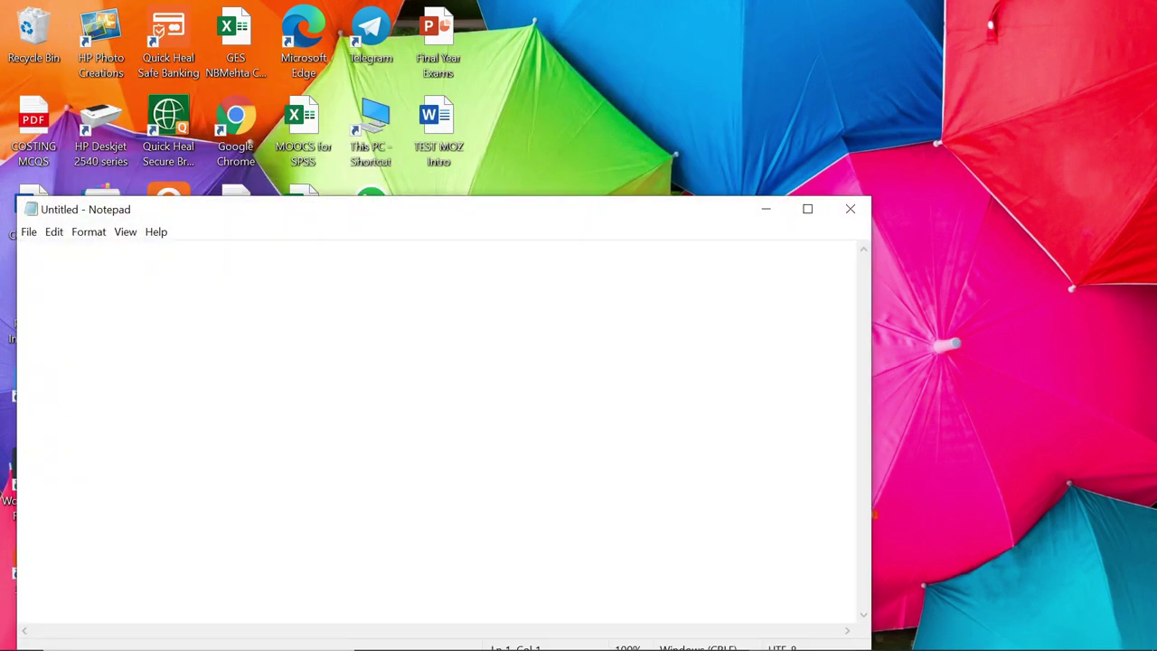
key(ctrl+v)
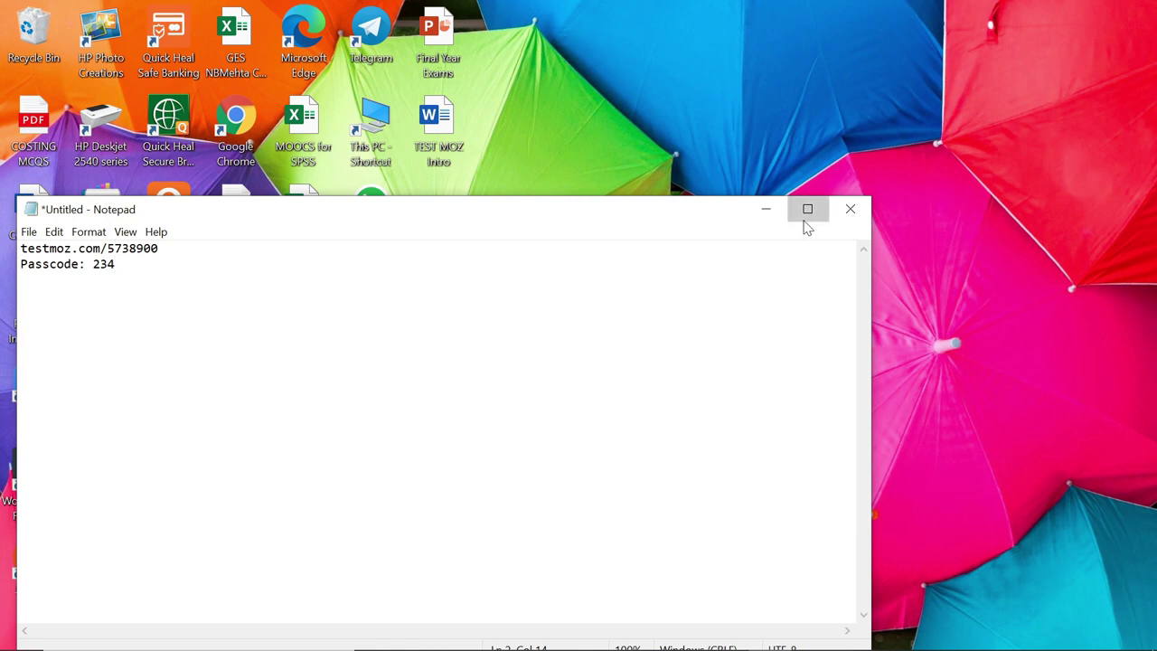
click(807, 215)
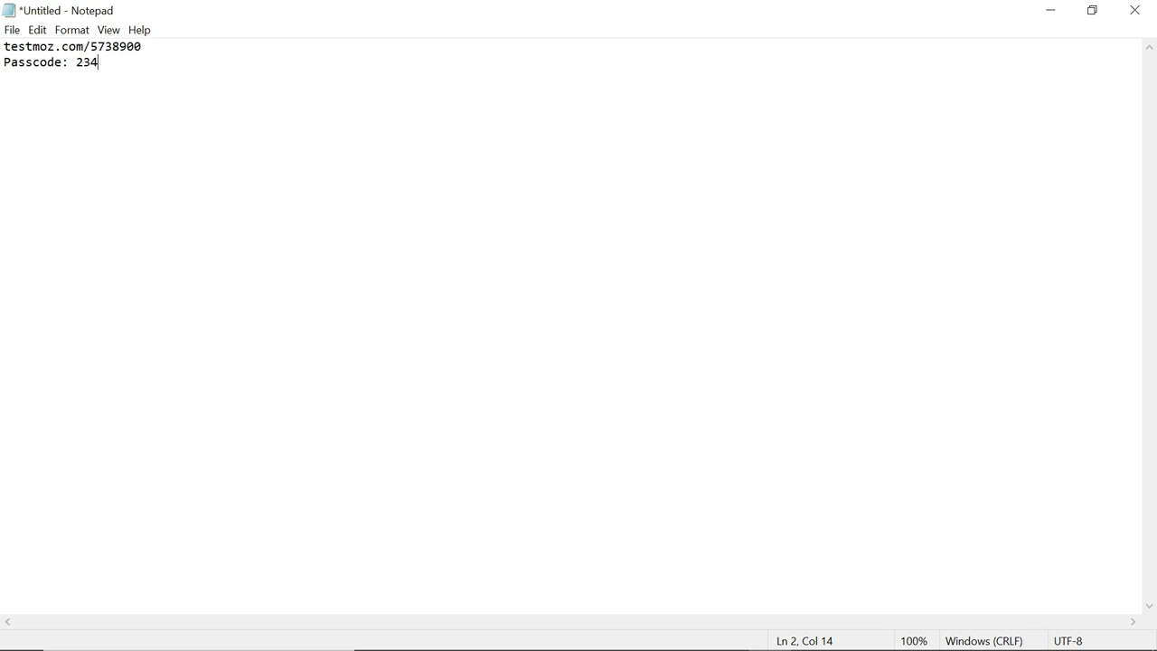
key(shift+Right)
key(shift+Right)
key(shift+Right)
key(shift+Right)
key(shift+Right)
key(shift+Right)
key(shift+Right)
key(shift+Right)
key(shift+Right)
key(shift+Right)
key(shift+Right)
key(shift+Right)
key(shift+Right)
key(shift+Right)
key(shift+Right)
key(shift+Right)
key(shift+Right)
key(shift+Right)
key(shift+Right)
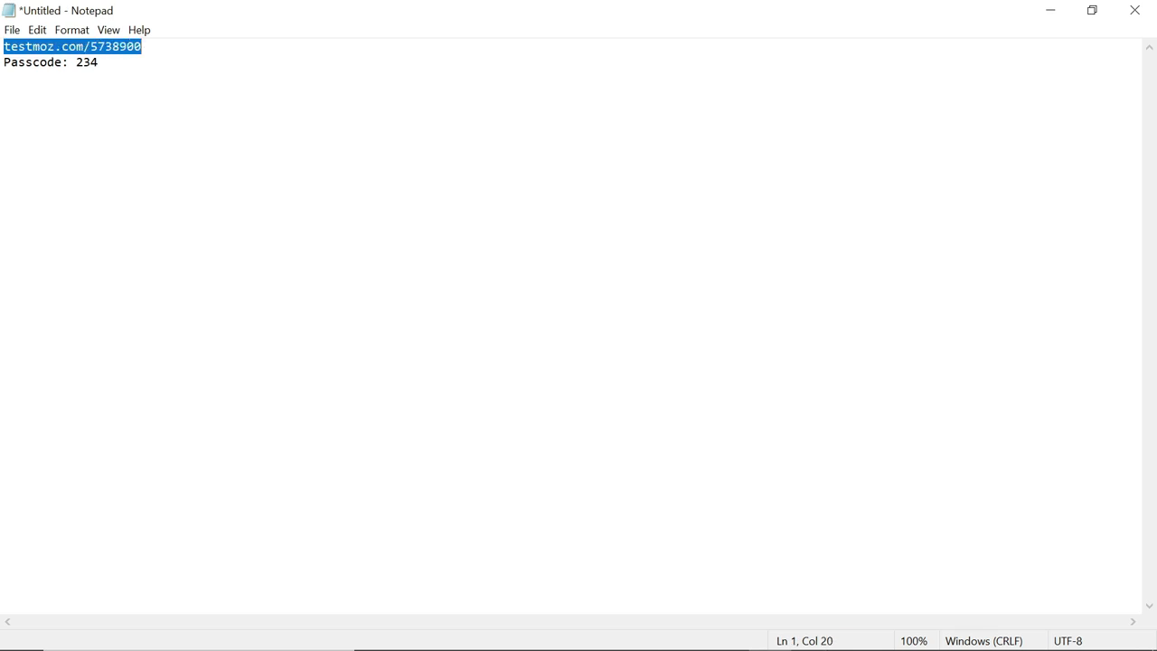
click(1049, 10)
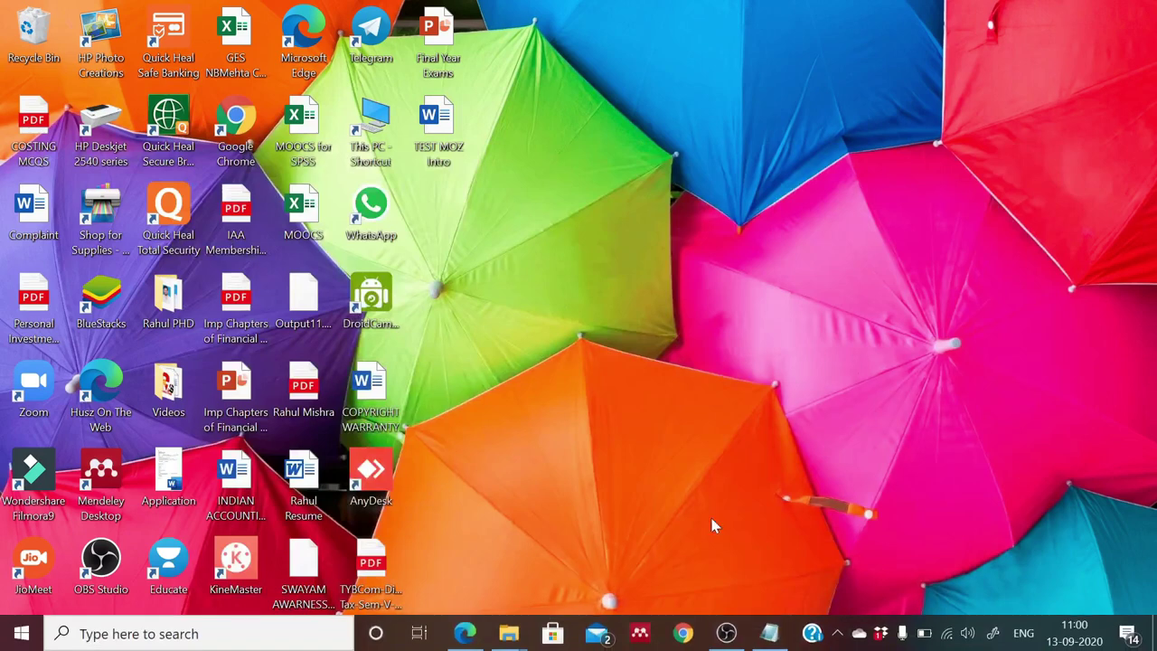
Step: Open testmoz.com/5738900 in a new browser tab to reach the DEMO 2 student login
click(464, 632)
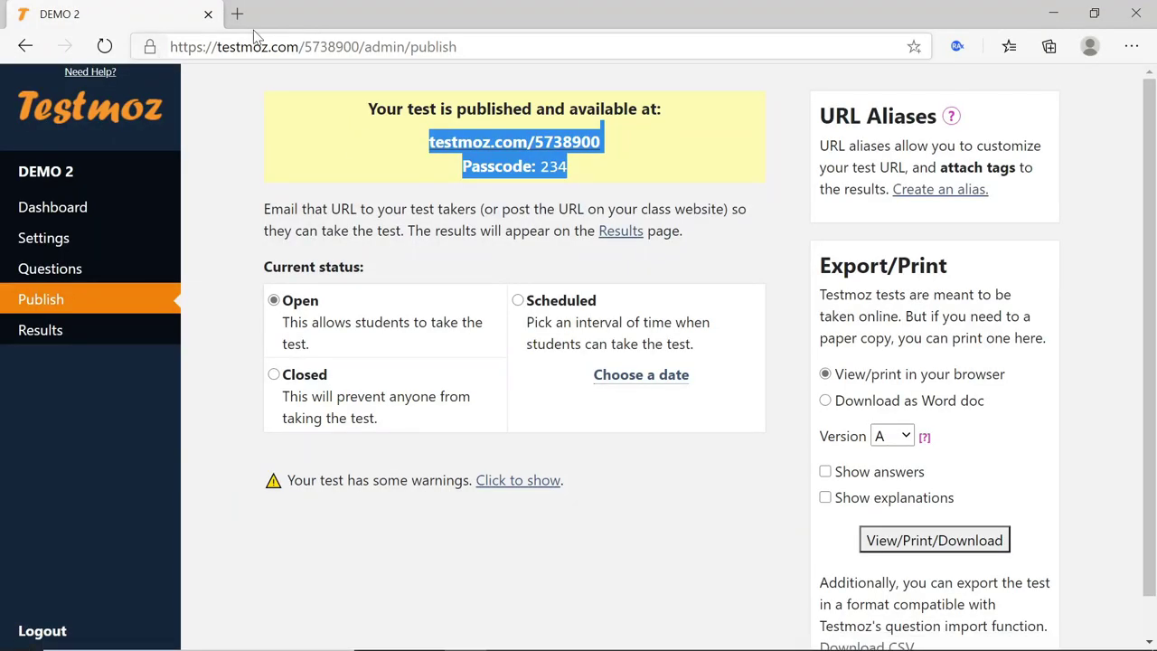
click(238, 13)
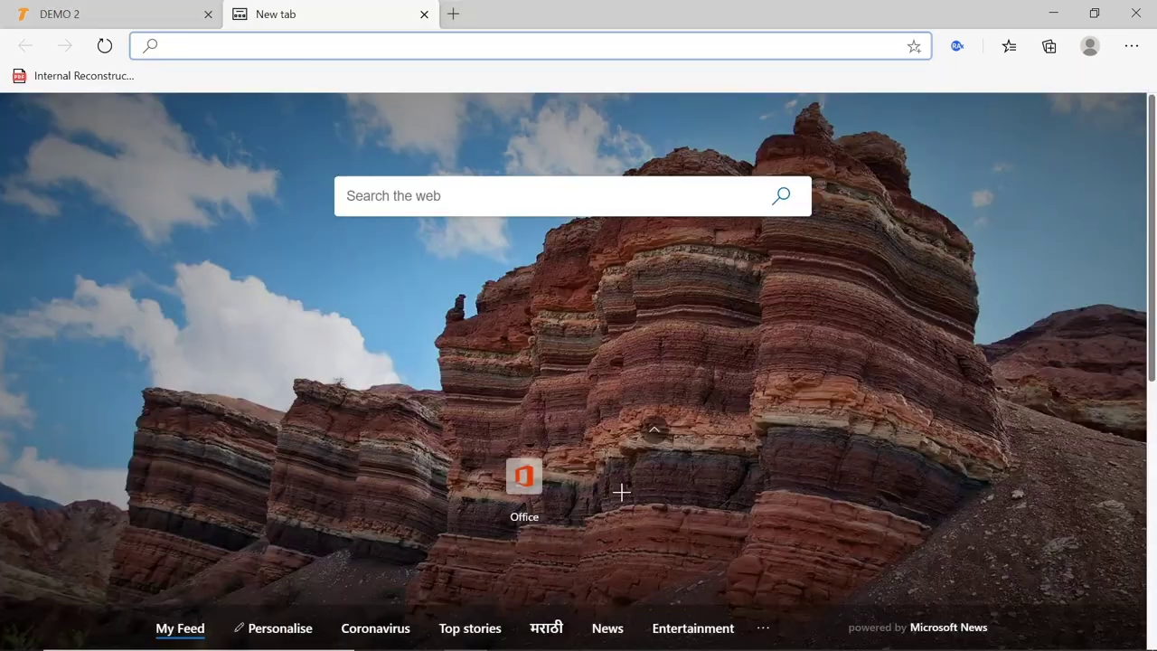
key(ctrl+v)
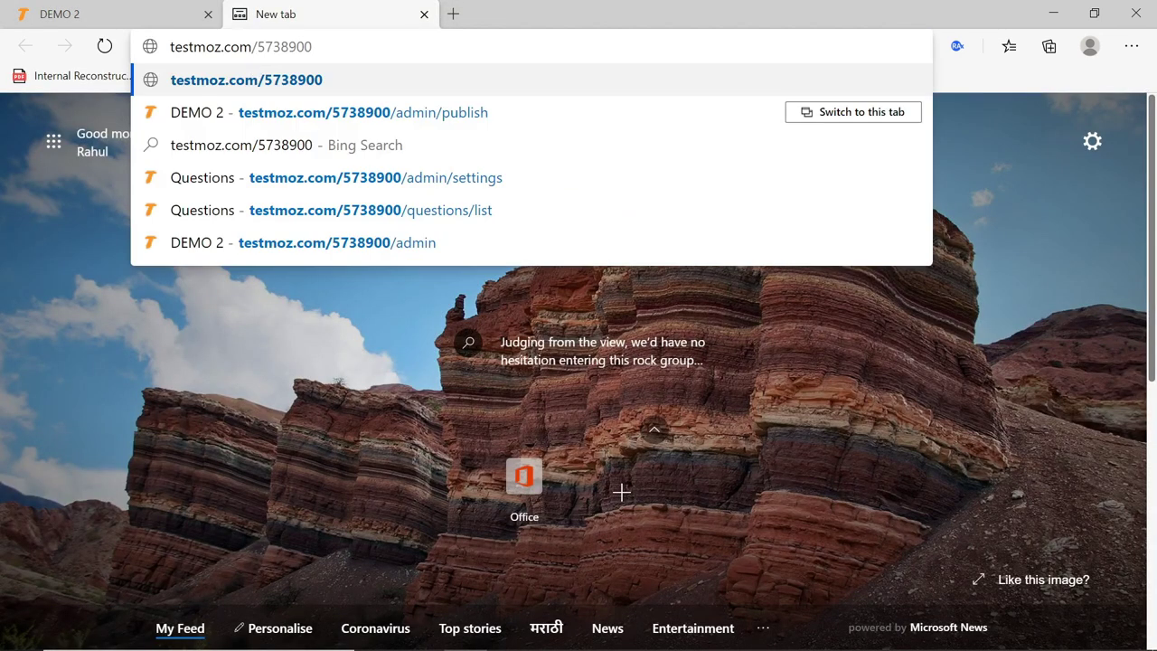
key(Return)
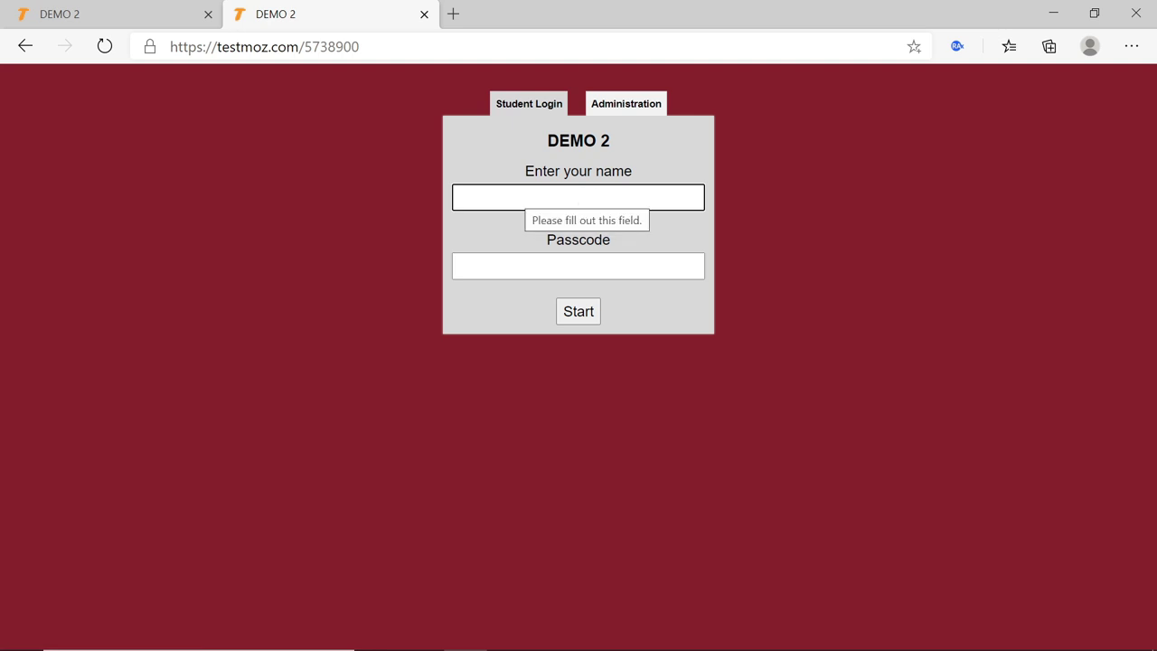
Step: Sign in to DEMO 2 with the student's name and the test passcode
text(ahul)
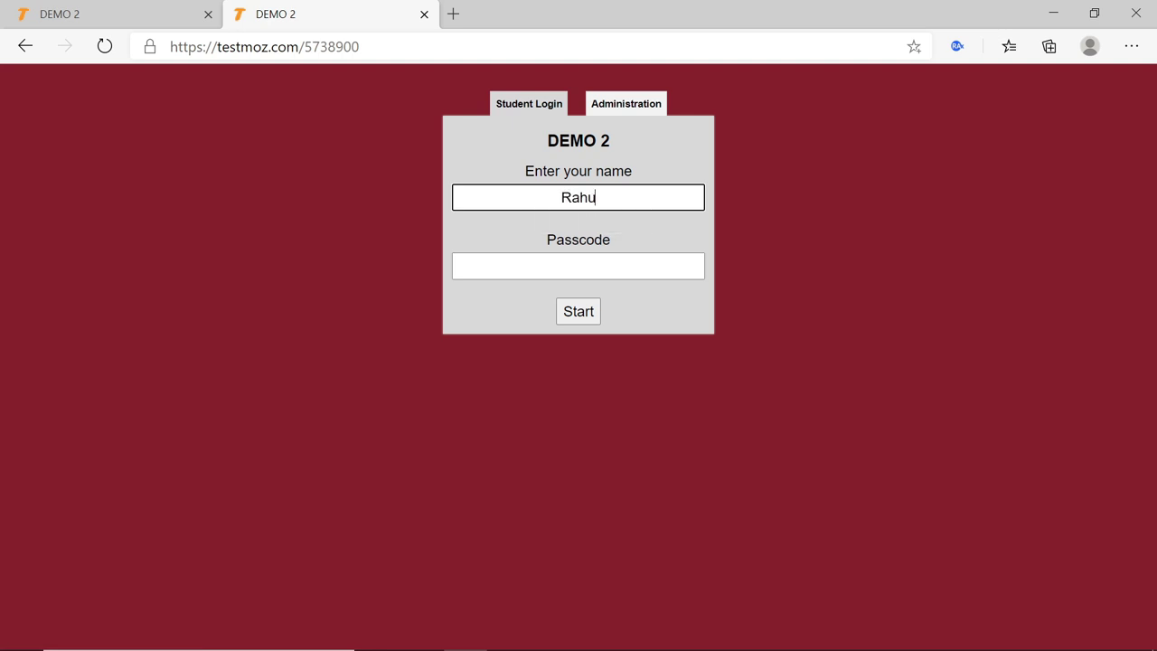
click(538, 265)
text(••)
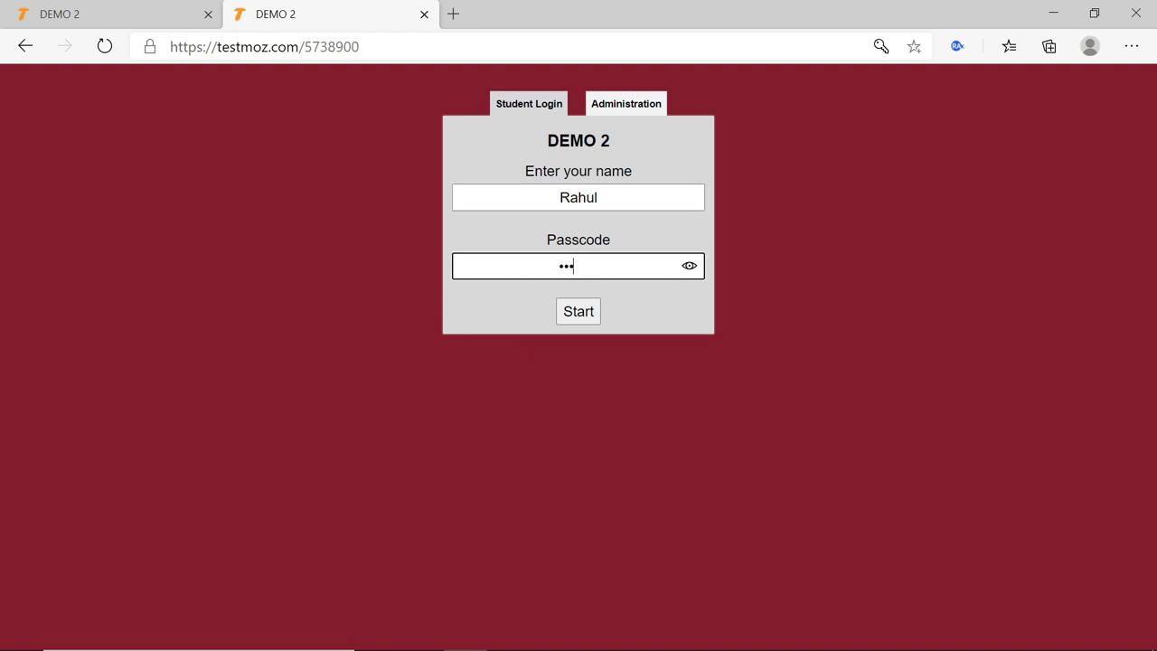
click(582, 324)
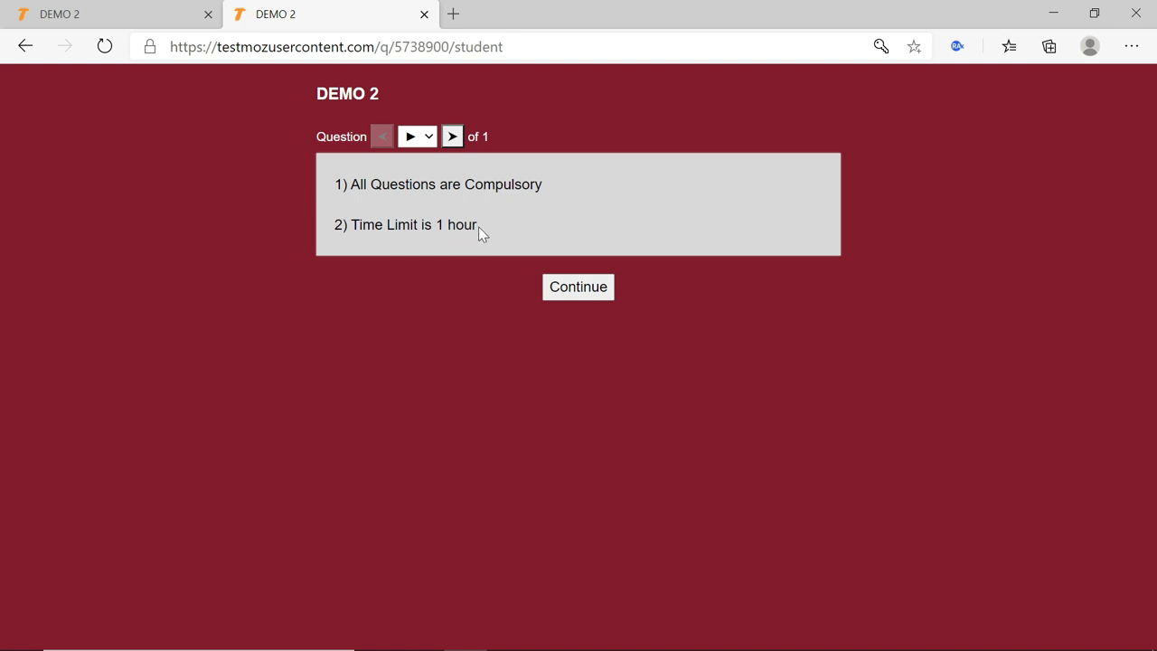
Step: Answer the GST question with 2017 and submit the test
click(574, 288)
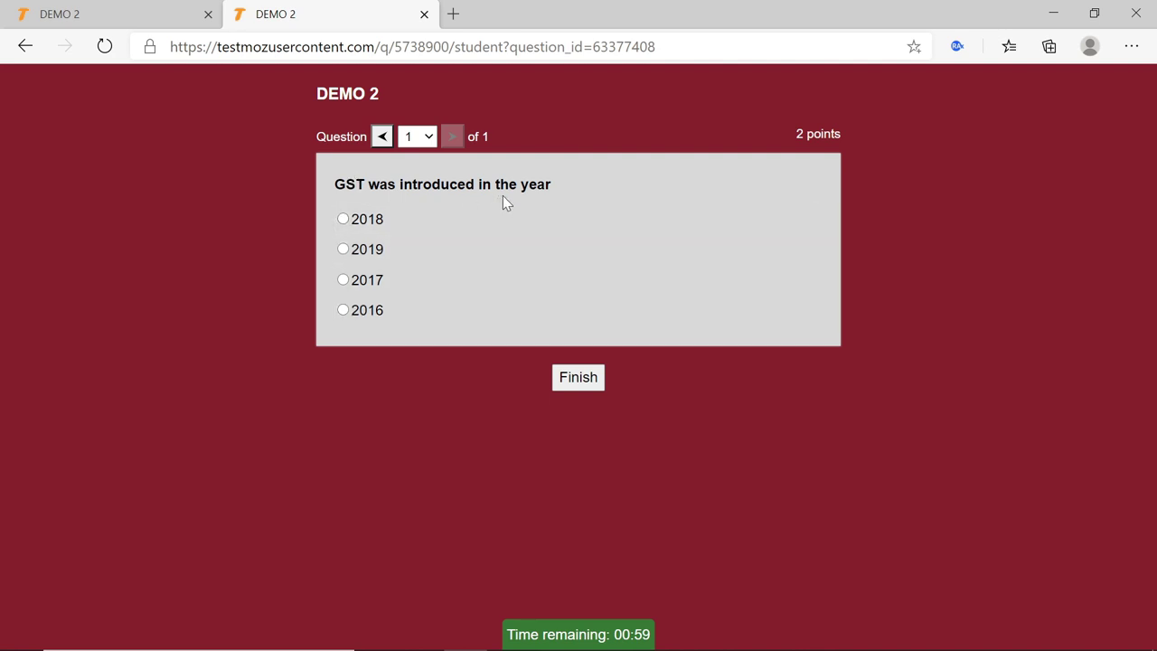
click(343, 281)
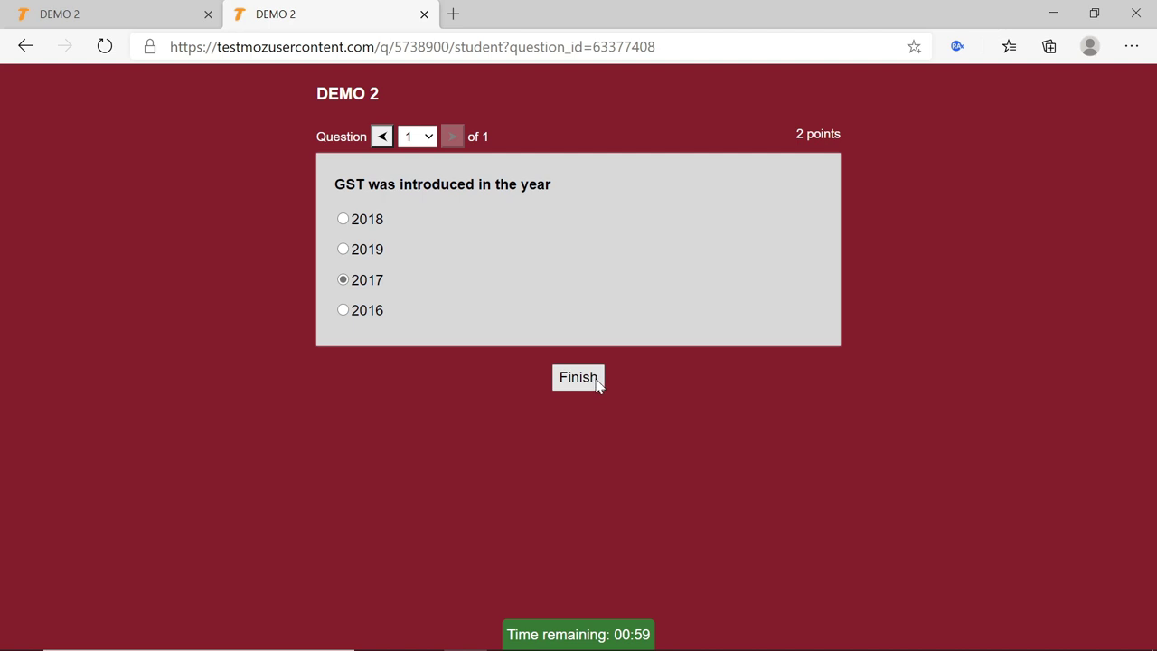
mouse_move(560, 628)
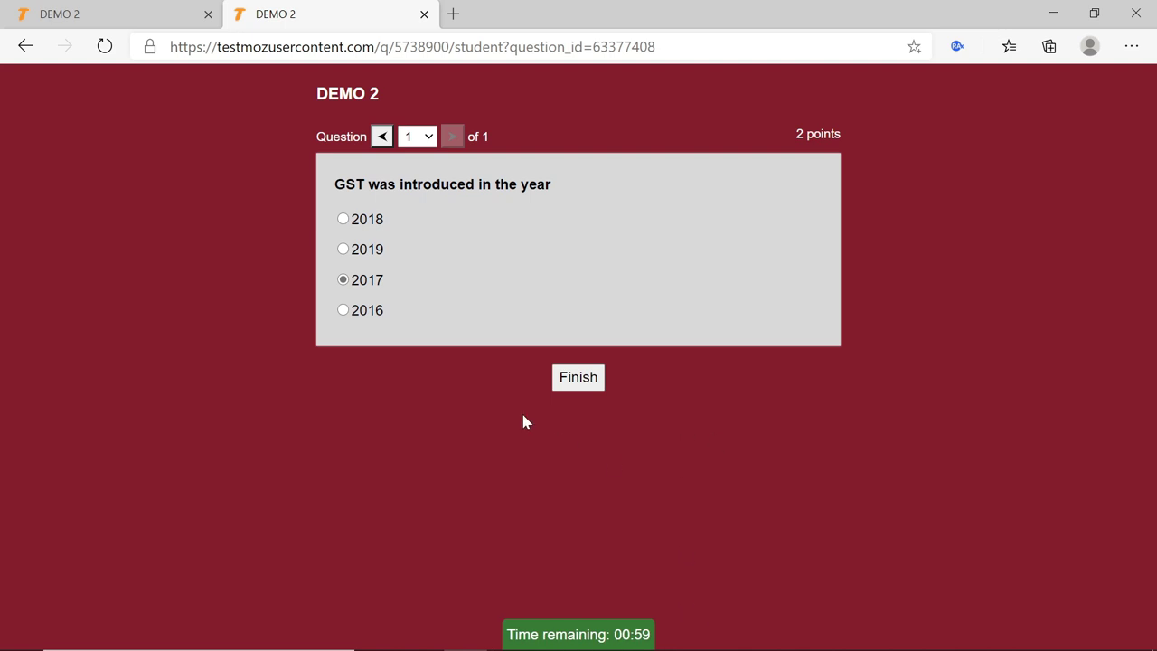
click(570, 379)
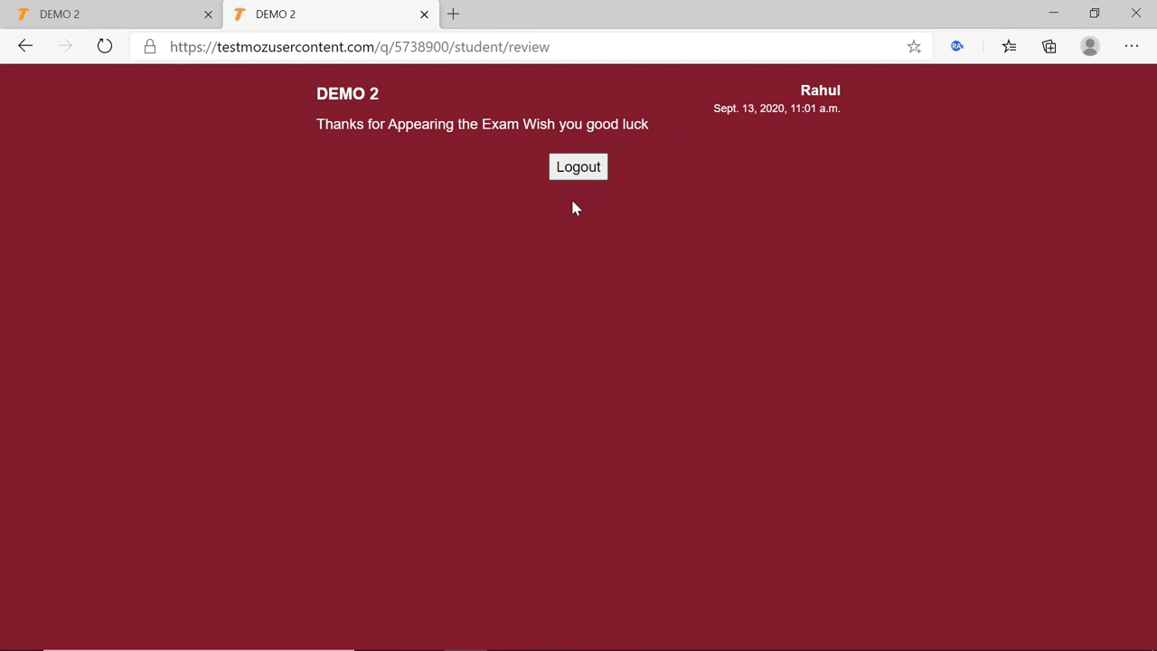
Step: Log the student out and sign in as administrator with the admin password
click(566, 168)
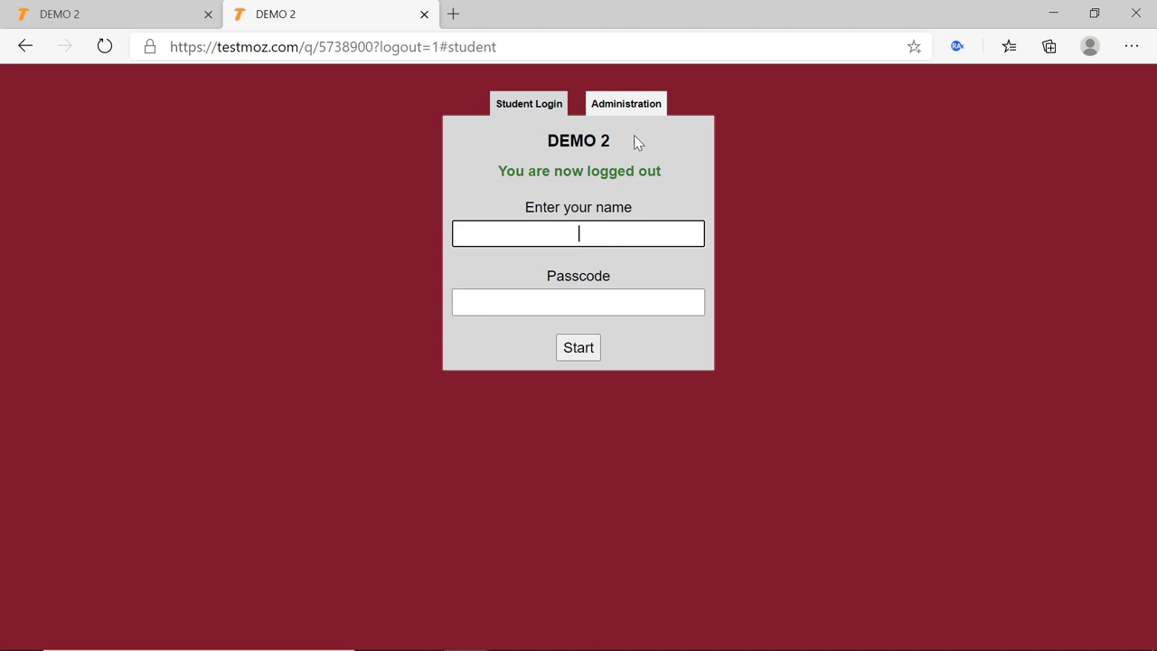
click(624, 110)
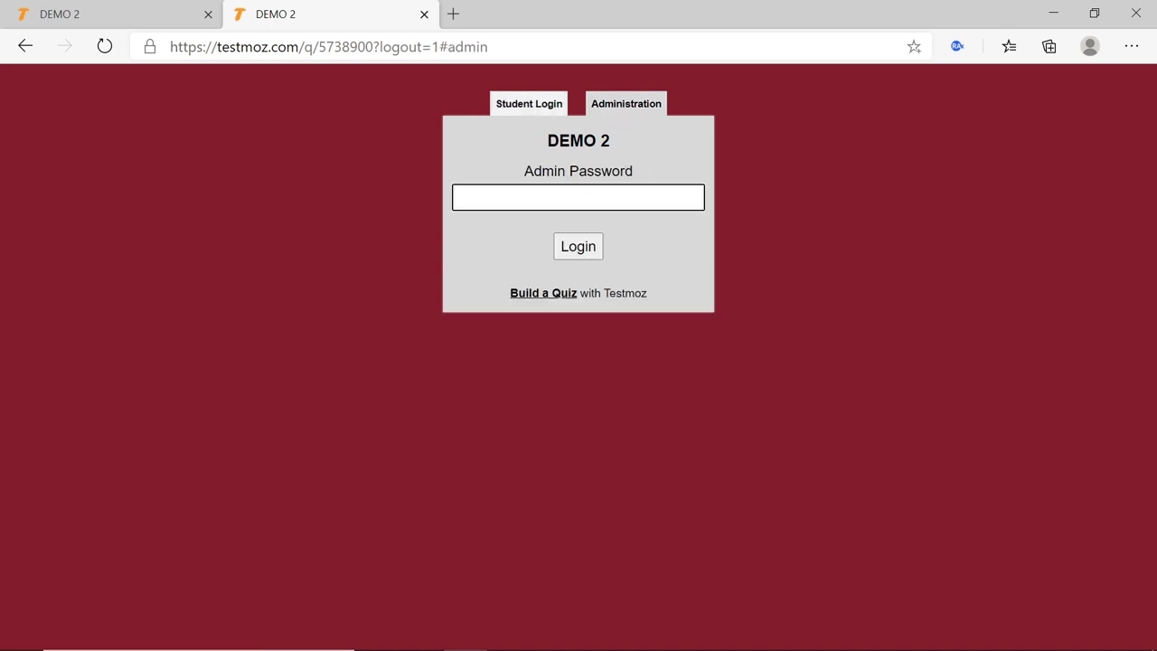
text(d)
click(583, 253)
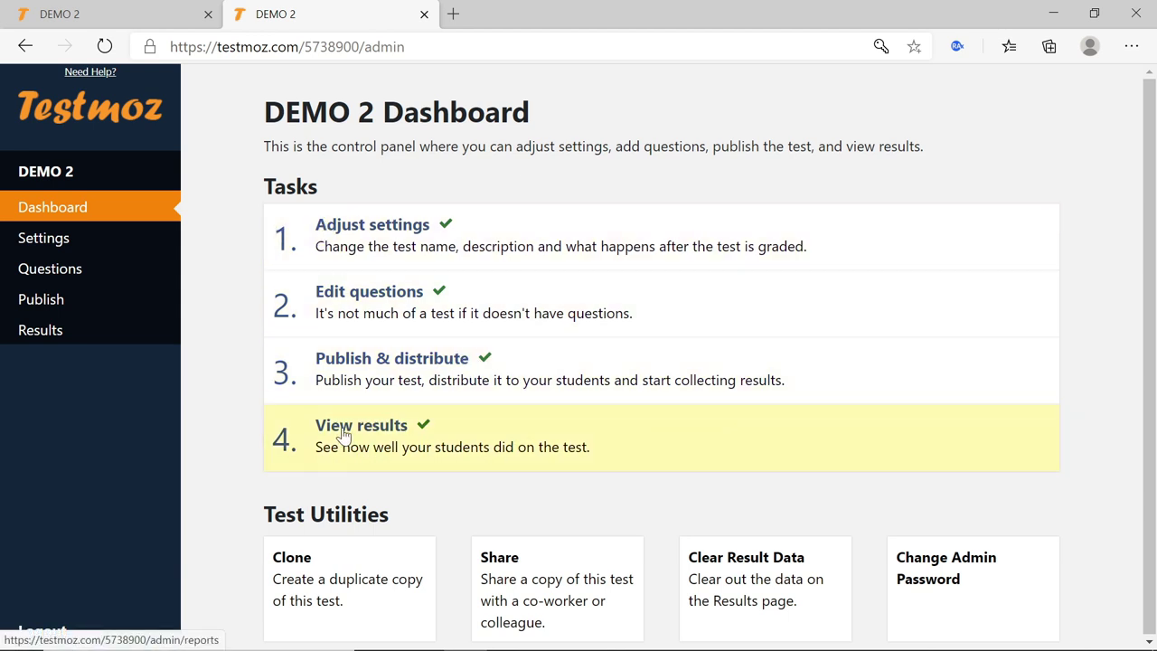
Step: Open the DEMO 2 results showing one 100% response and copy them to the clipboard
click(345, 436)
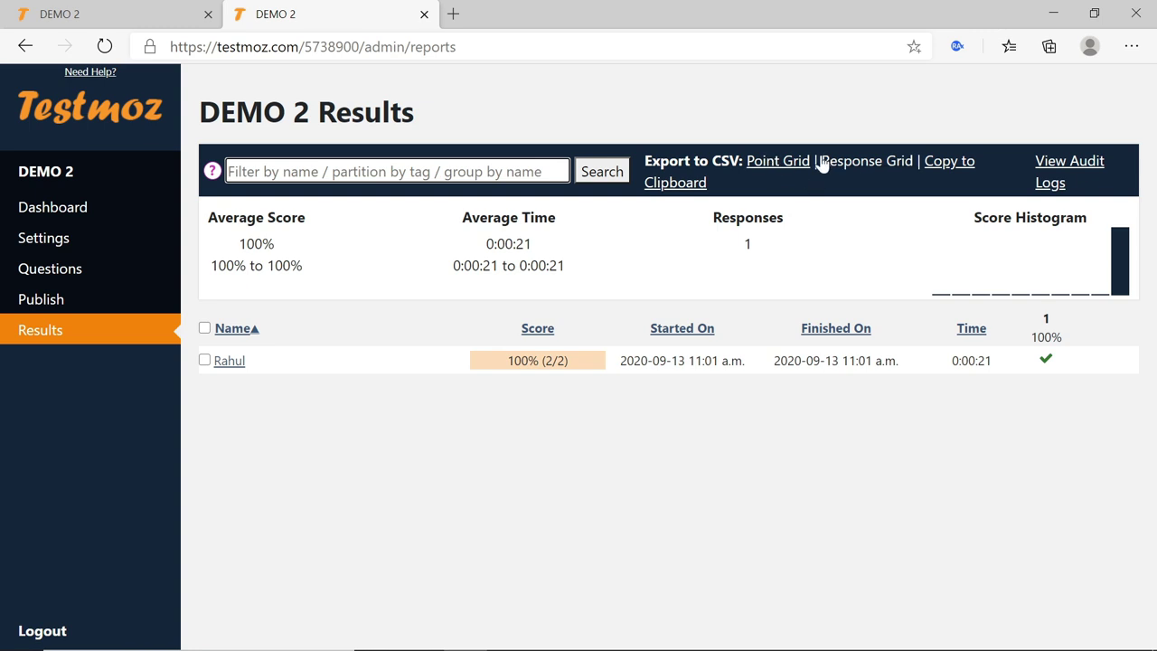
click(947, 169)
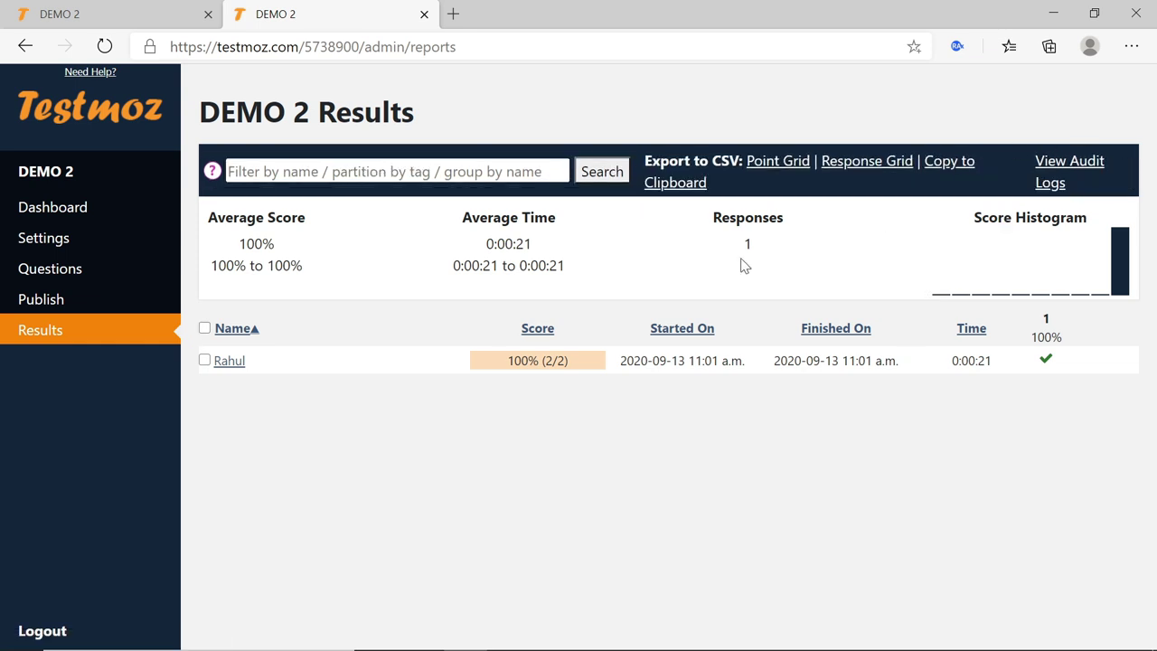
Step: Minimize the browser and launch Excel from Windows search to get a blank Book1
click(1053, 13)
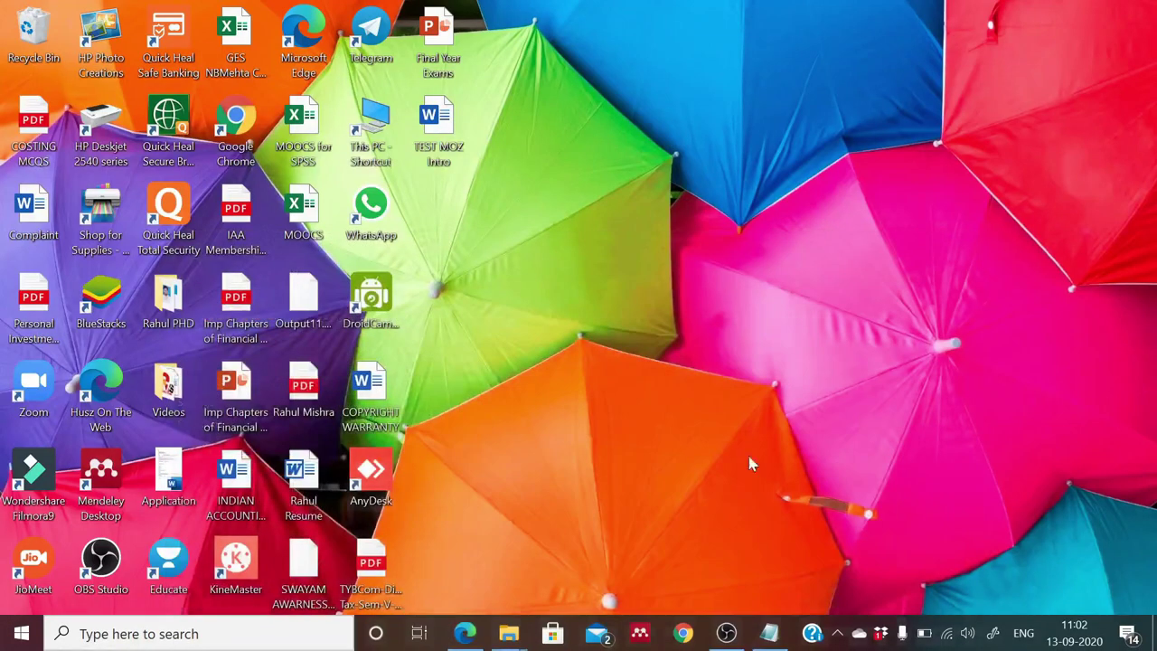
key(super+s)
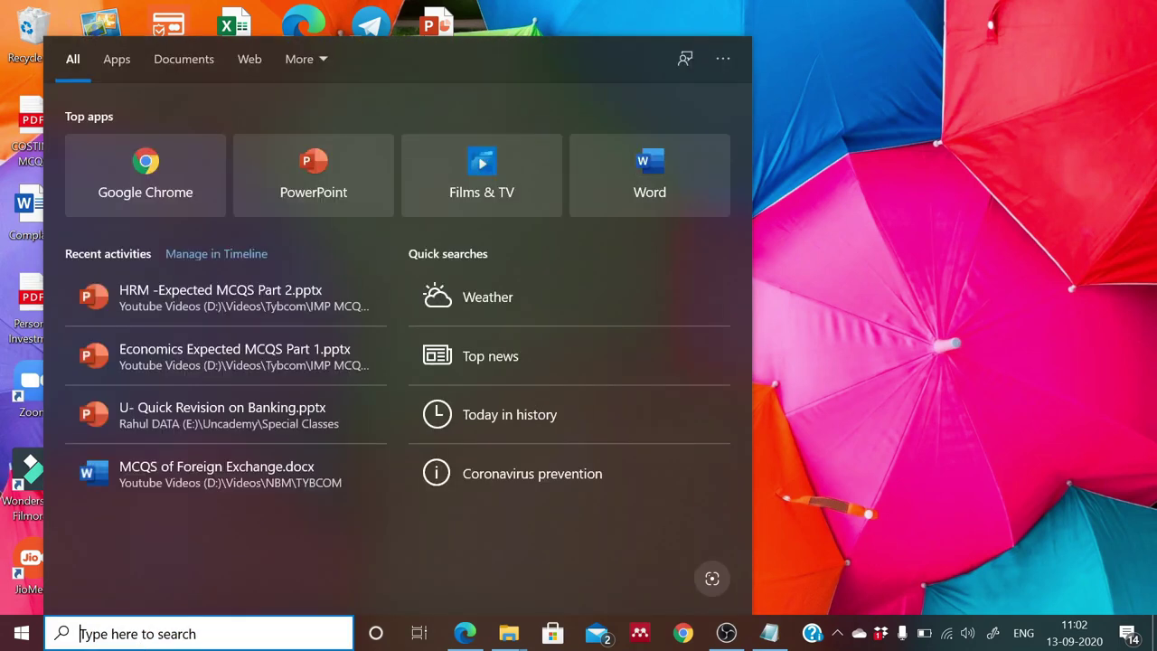
text(Excel)
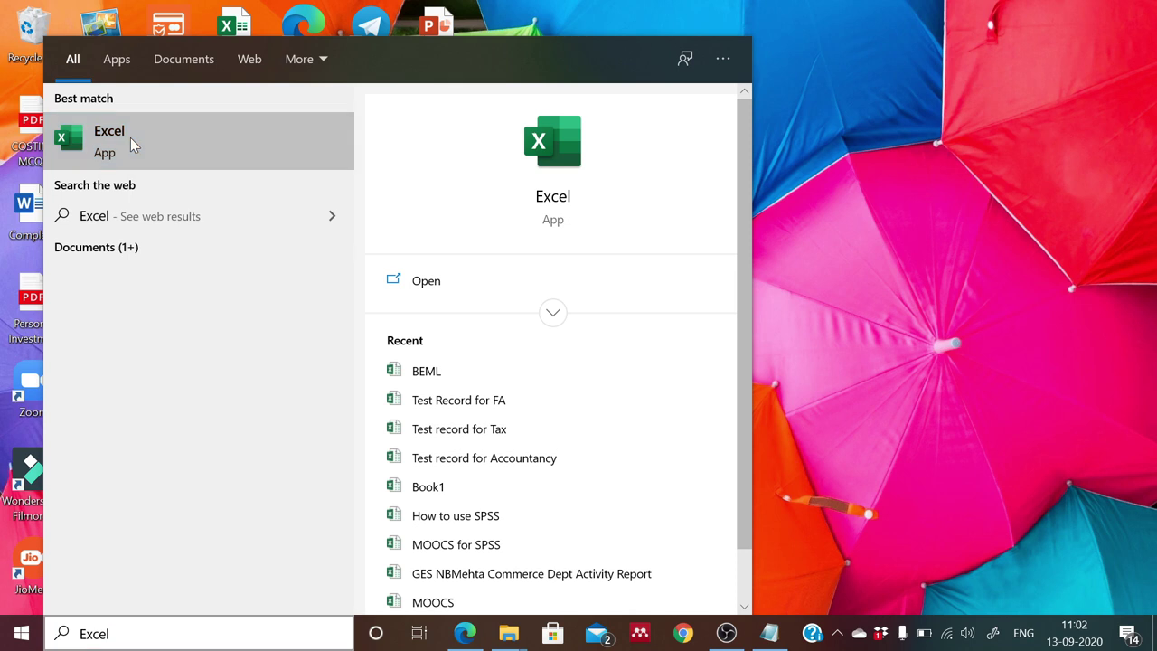
click(460, 288)
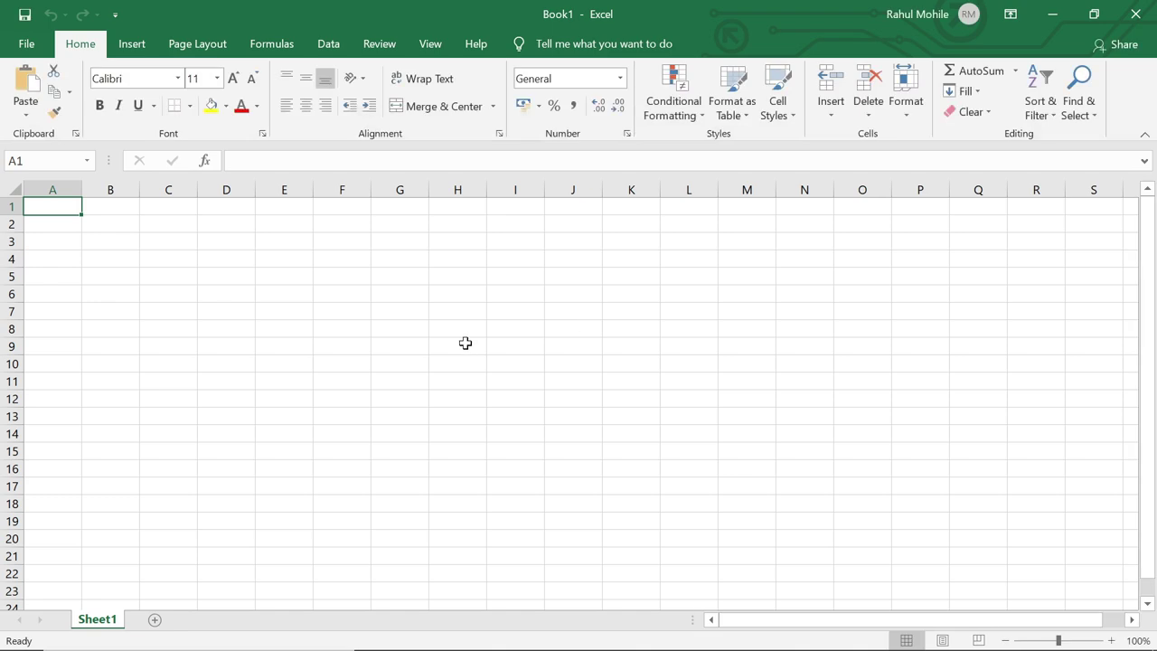
Step: Paste the DEMO 2 results (100%, dates, 00:00:21) into row 1, then return to the Testmoz results page
key(ctrl+v)
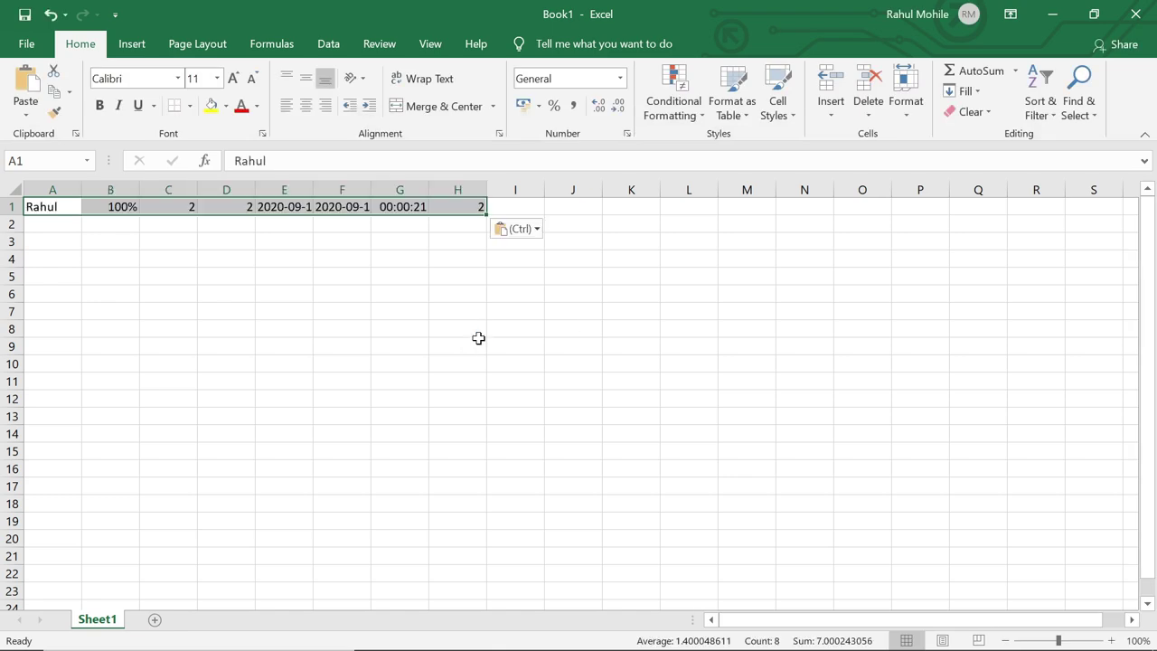
click(396, 346)
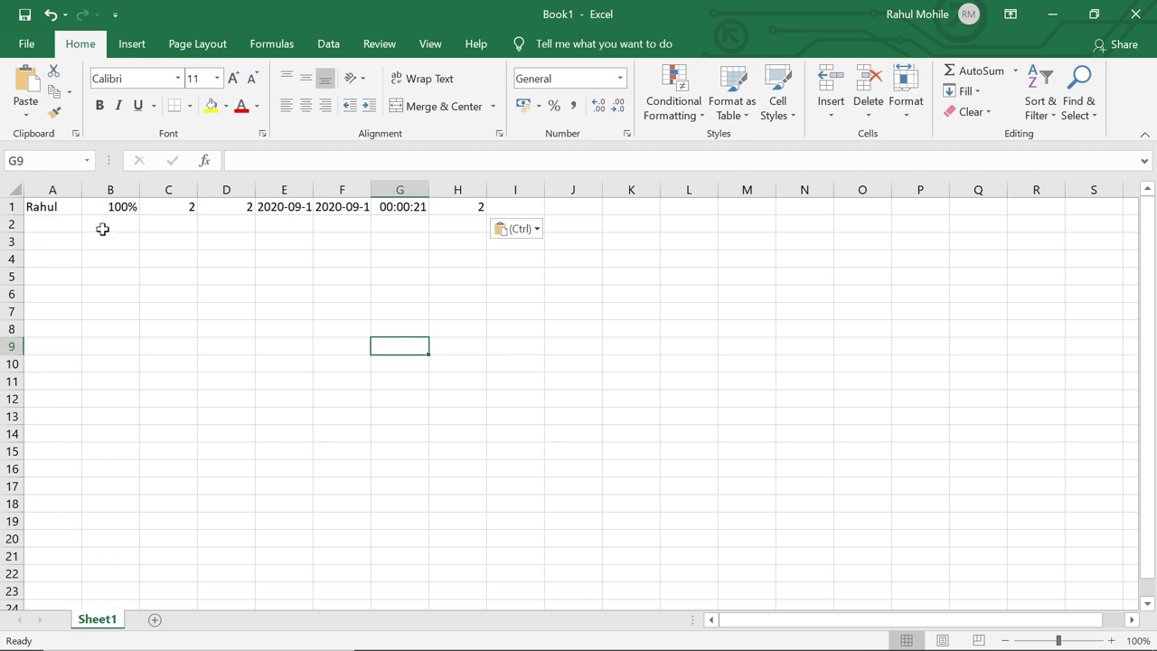
click(1053, 13)
click(658, 634)
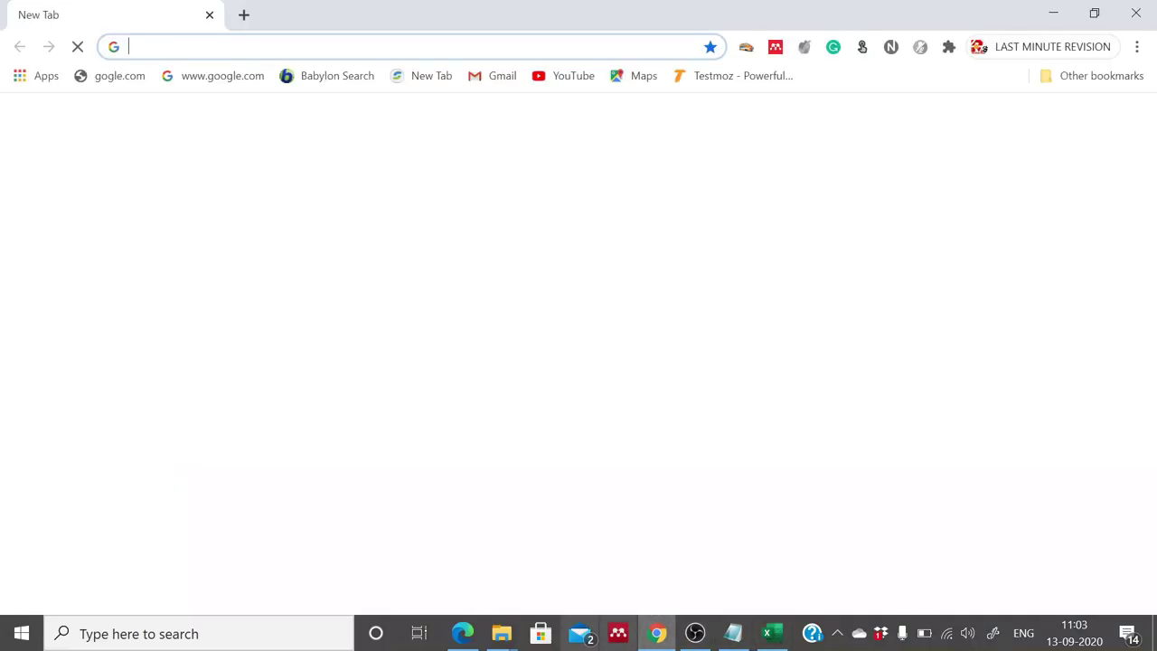
click(462, 634)
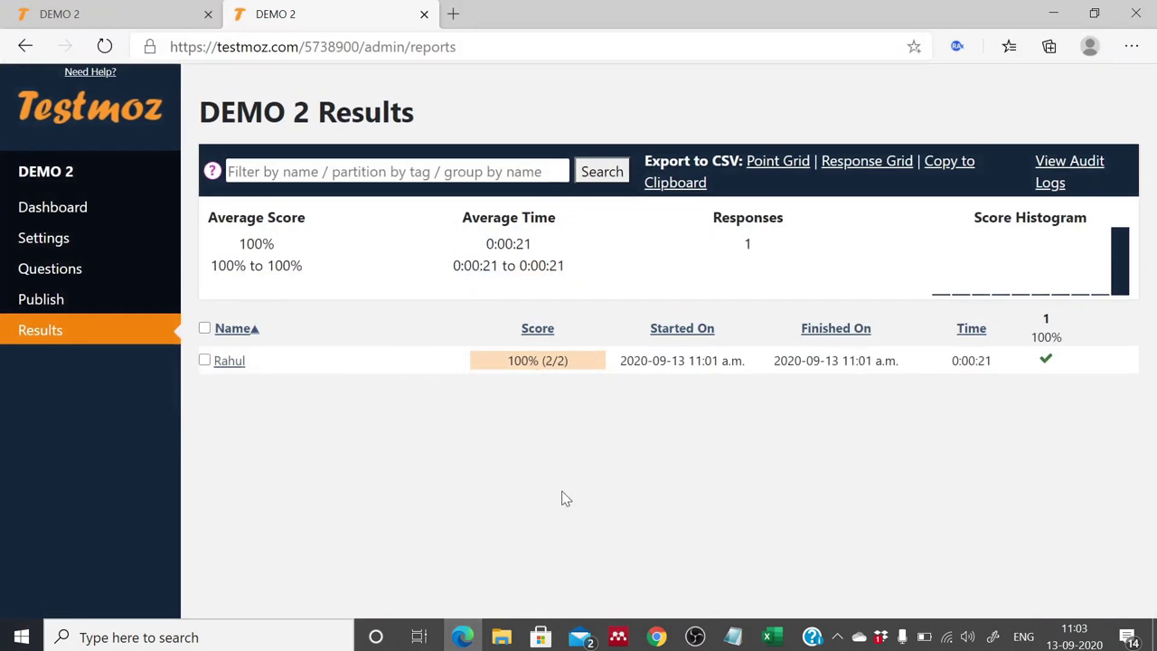